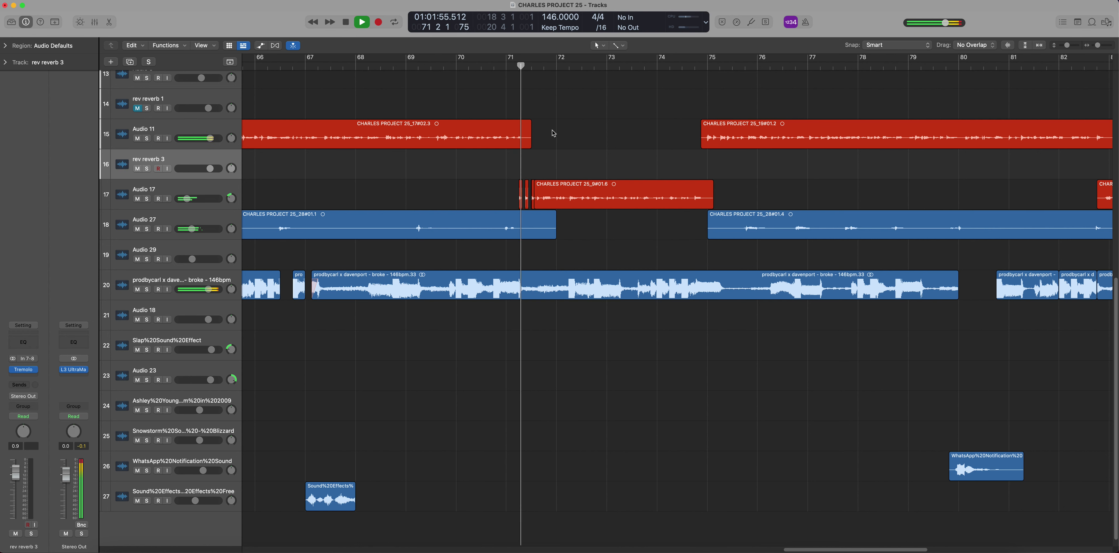
# Stop playback and mute the two short vocal chops ahead of the main region on Audio 17 with the Mute Tool
pyautogui.press('space')
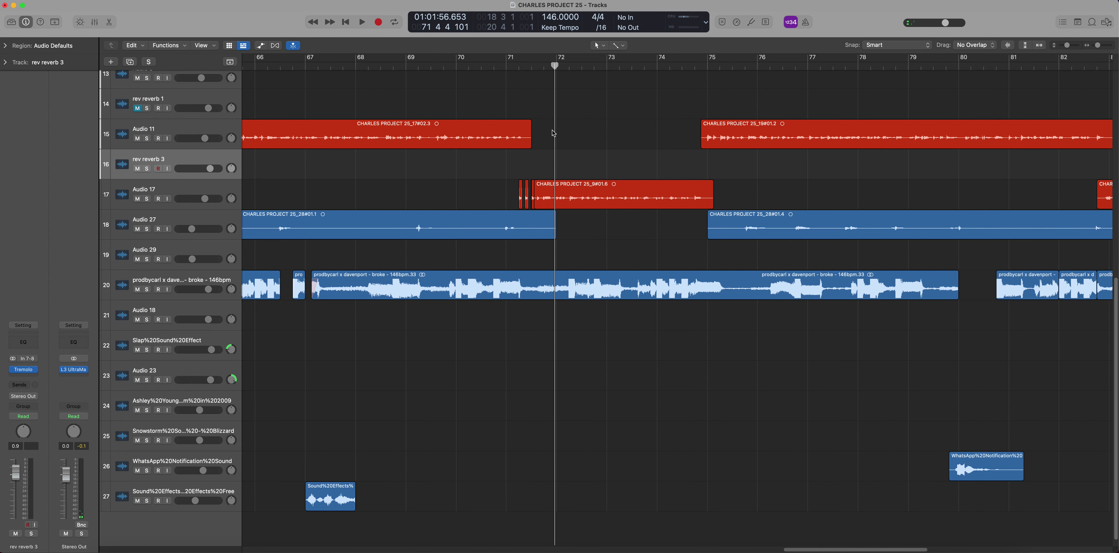
pyautogui.click(511, 63)
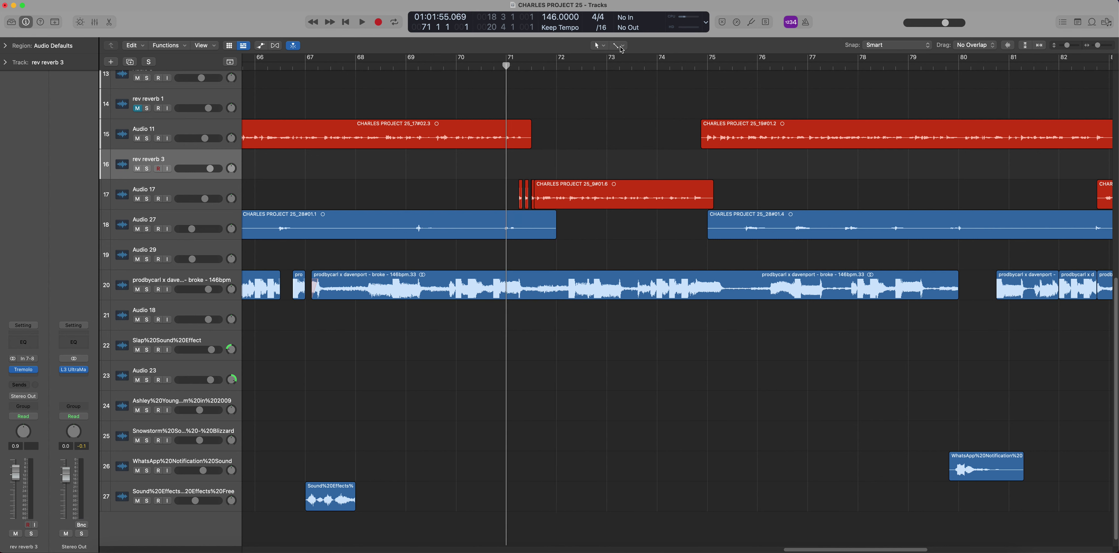
pyautogui.click(618, 46)
pyautogui.click(649, 125)
pyautogui.moveTo(508, 193); pyautogui.dragTo(526, 197)
pyautogui.click(527, 198)
pyautogui.moveTo(1097, 47); pyautogui.dragTo(1101, 47)
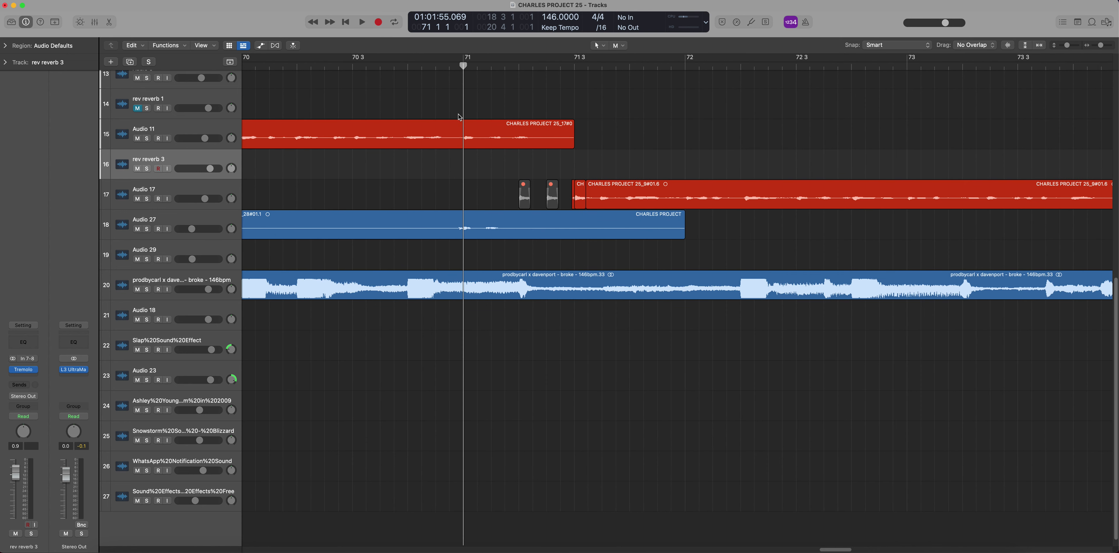
# Listen to the section from bar 70 with the prodbycarl beat track muted, and unmute the beat once playback is stopped
pyautogui.click(269, 68)
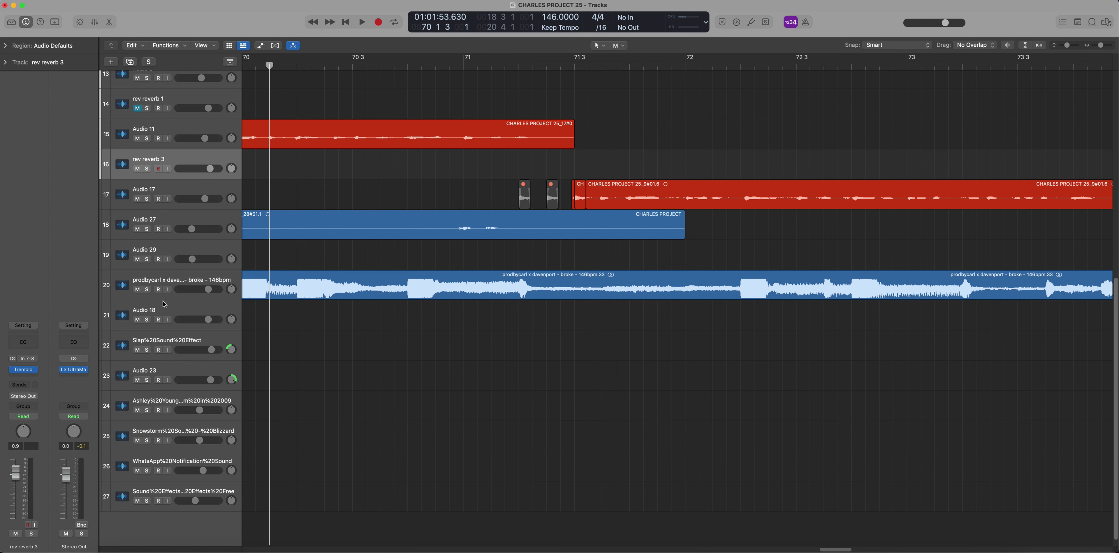
pyautogui.click(137, 290)
pyautogui.click(249, 65)
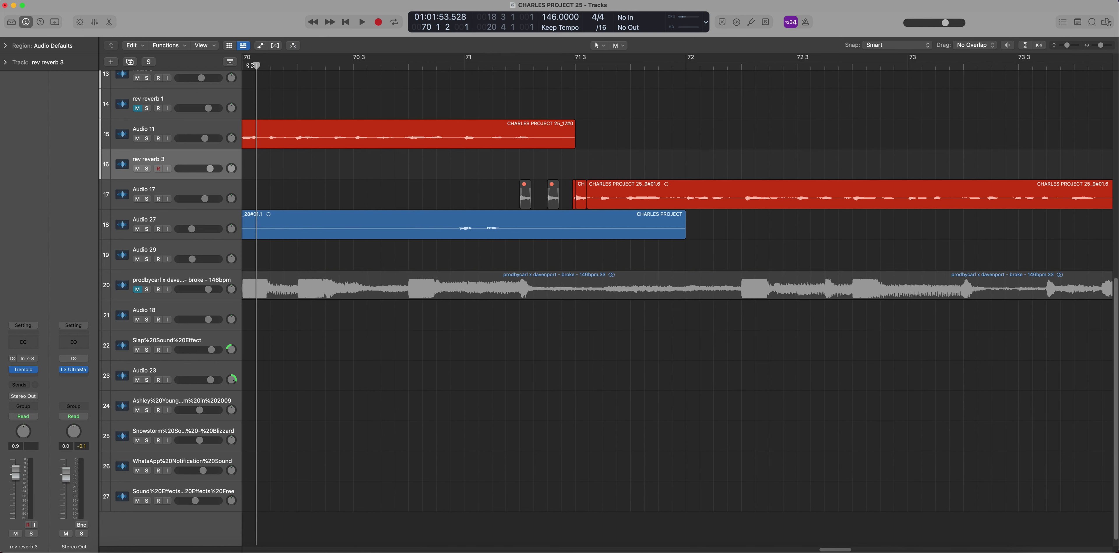
pyautogui.press('space')
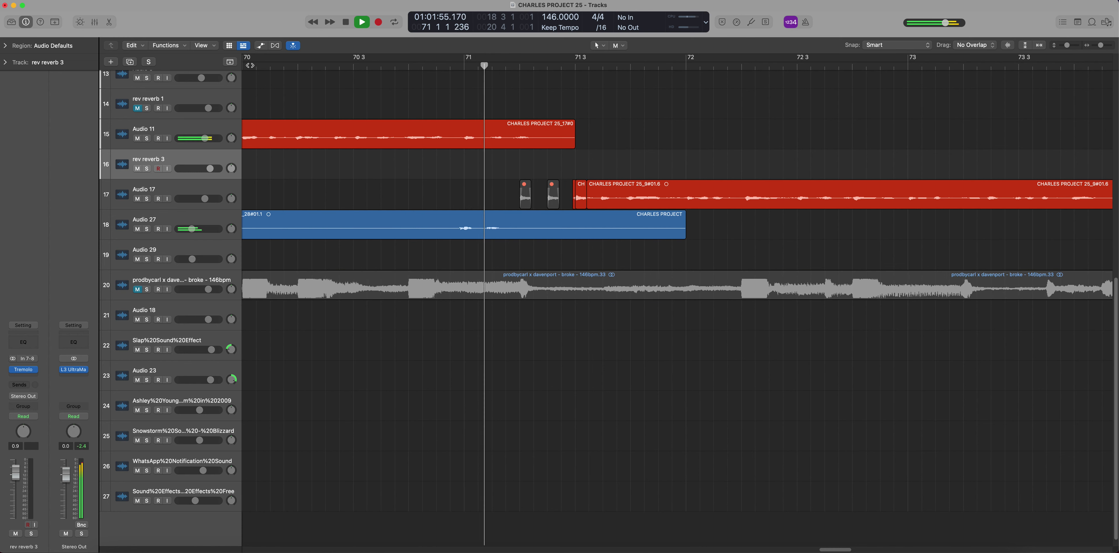
pyautogui.press('space')
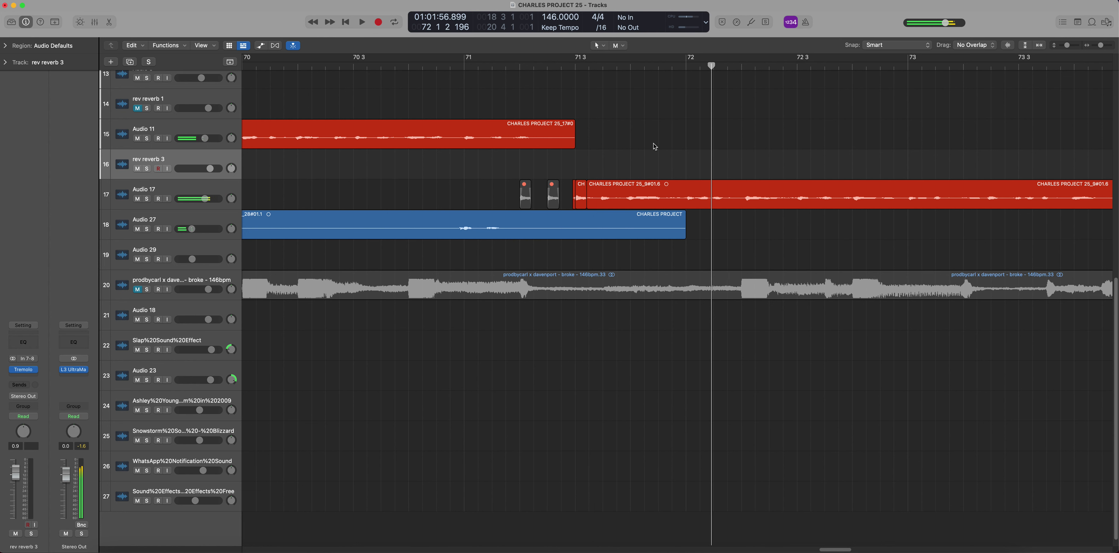
pyautogui.click(137, 290)
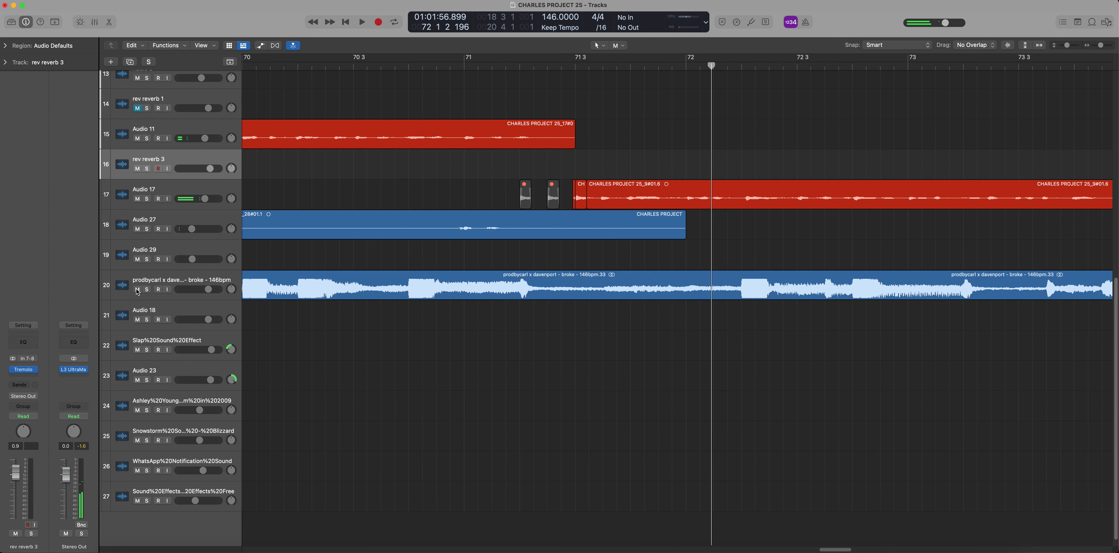
# Solo Audio 17, duplicate the track, and copy the short chop at 71 3 onto the duplicate
pyautogui.click(575, 69)
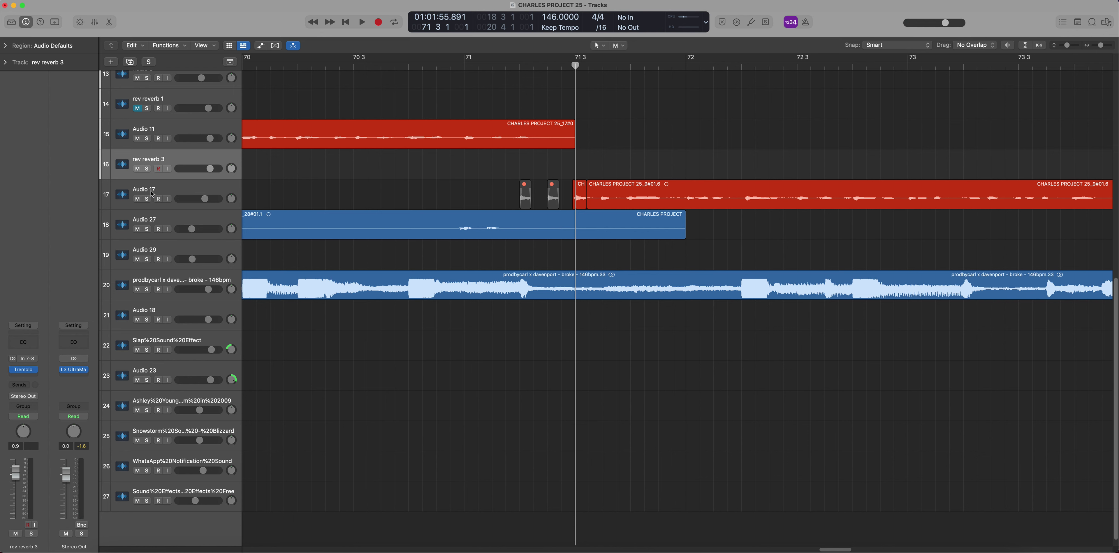
pyautogui.click(151, 206)
pyautogui.click(147, 199)
pyautogui.click(646, 152)
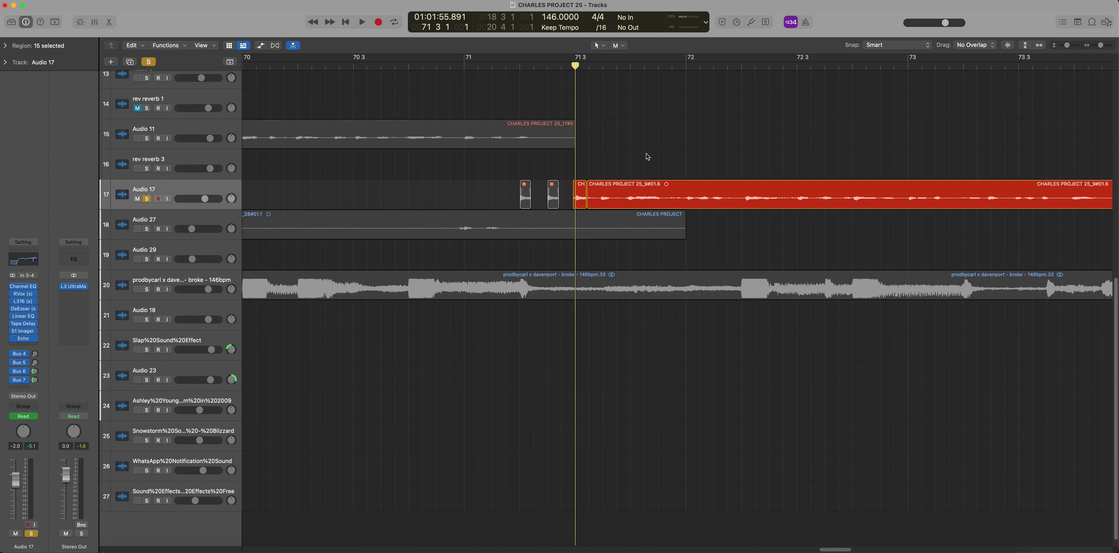
pyautogui.press('super+d')
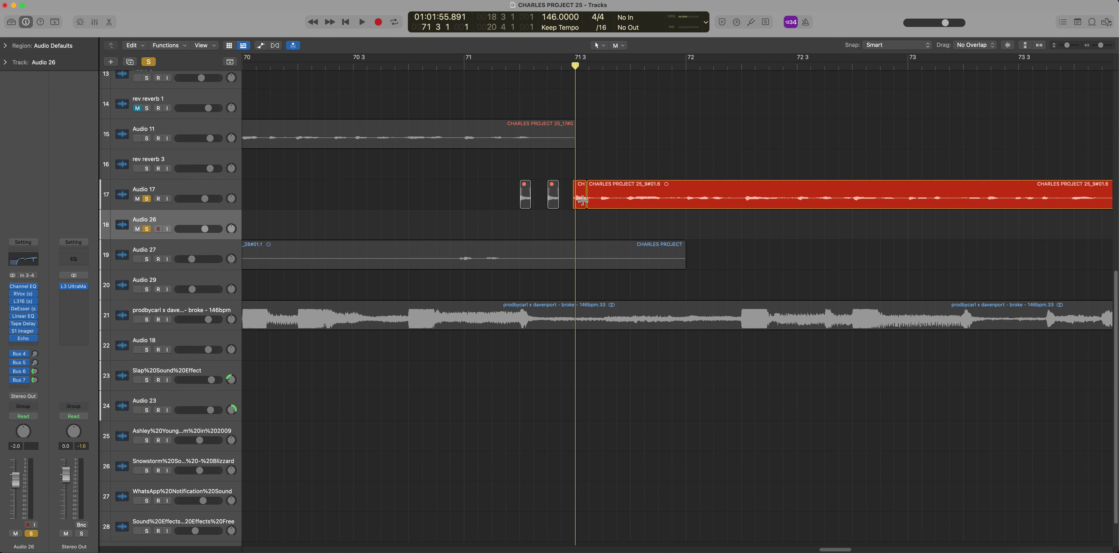
pyautogui.moveTo(582, 200); pyautogui.dragTo(582, 214)
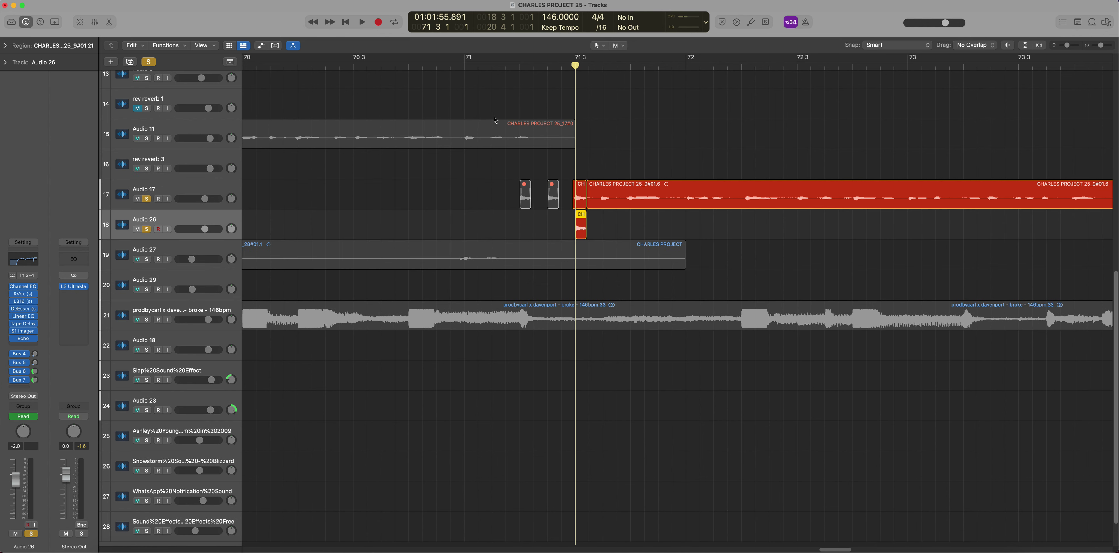
# Unsolo Audio 17, listen to the copied chop alone on the duplicate track, and clear all solos
pyautogui.click(147, 199)
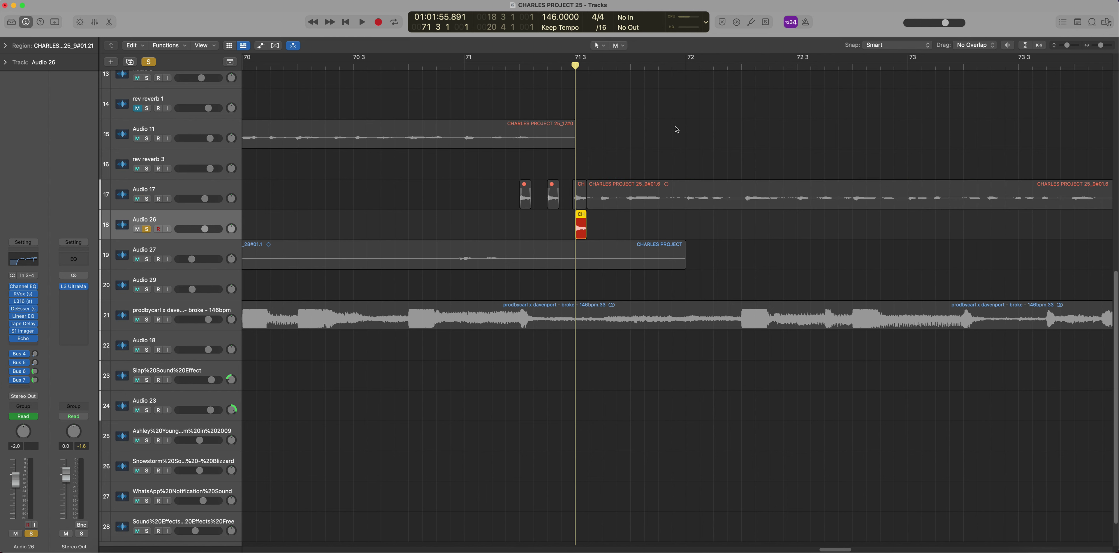
pyautogui.press('space')
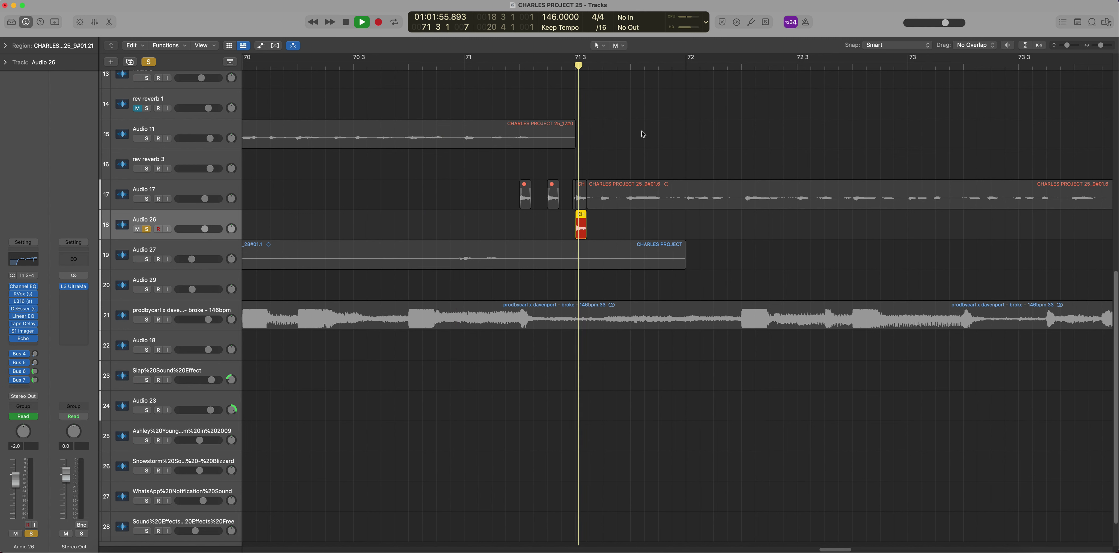
pyautogui.press('space')
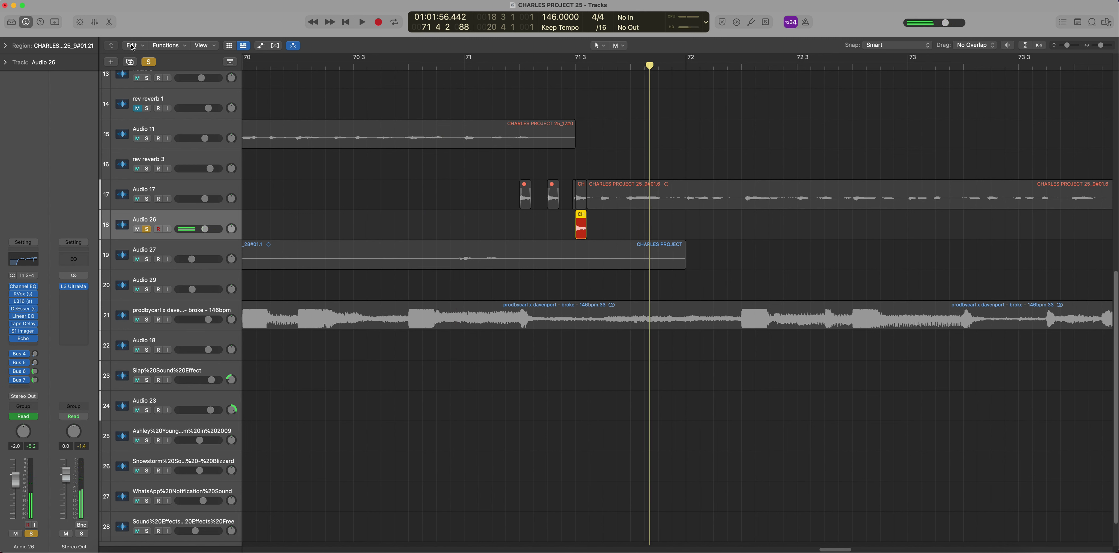
pyautogui.click(148, 62)
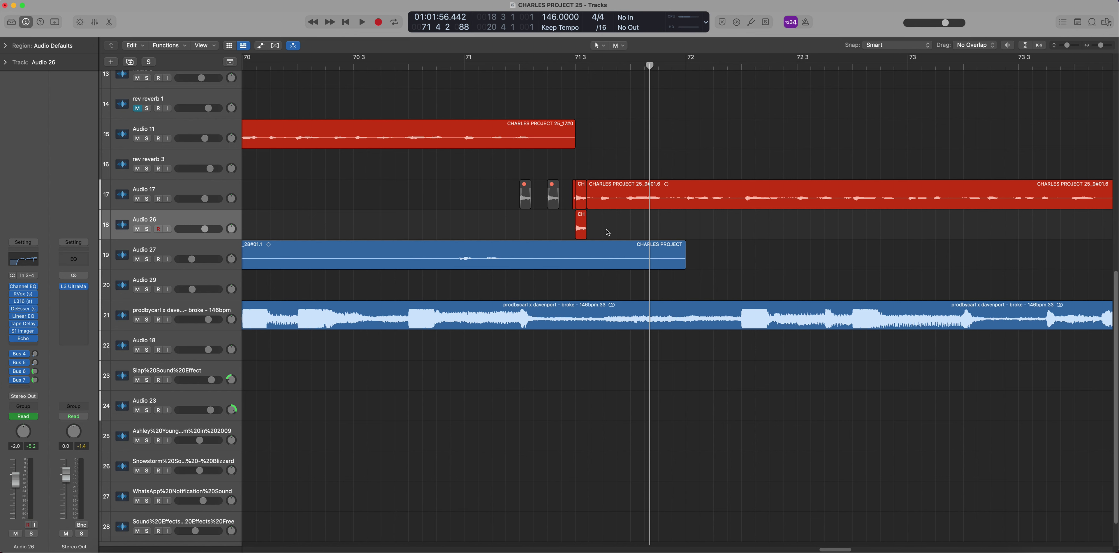
# Delete the copied chop together with its duplicate track and reselect Audio 17
pyautogui.press('Delete')
pyautogui.press('super+Delete')
pyautogui.click(194, 195)
pyautogui.click(654, 132)
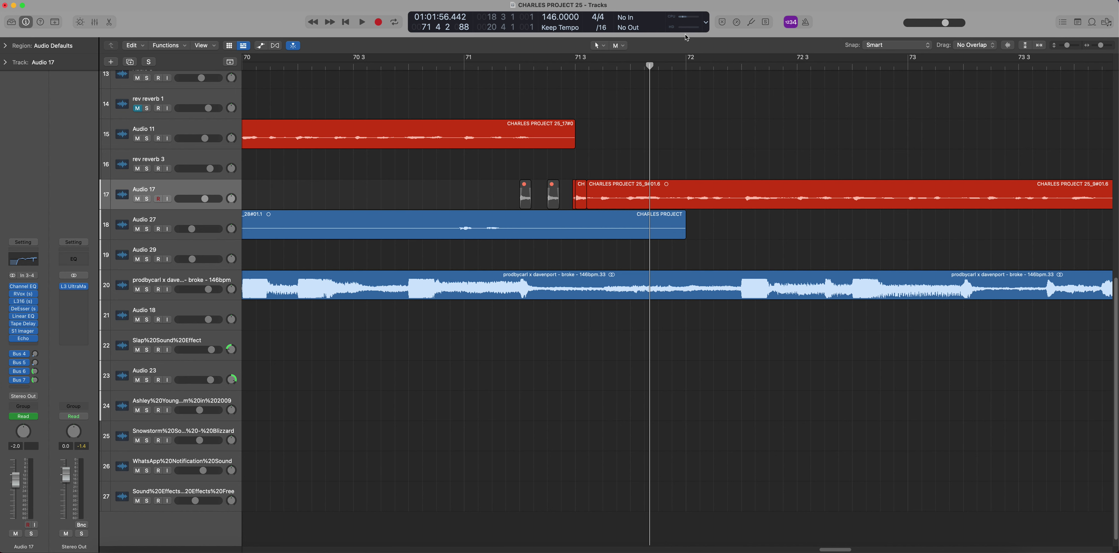
# Switch the secondary tool to the Scissors Tool and place the playhead at the end of the short 71 3 chop
pyautogui.click(618, 45)
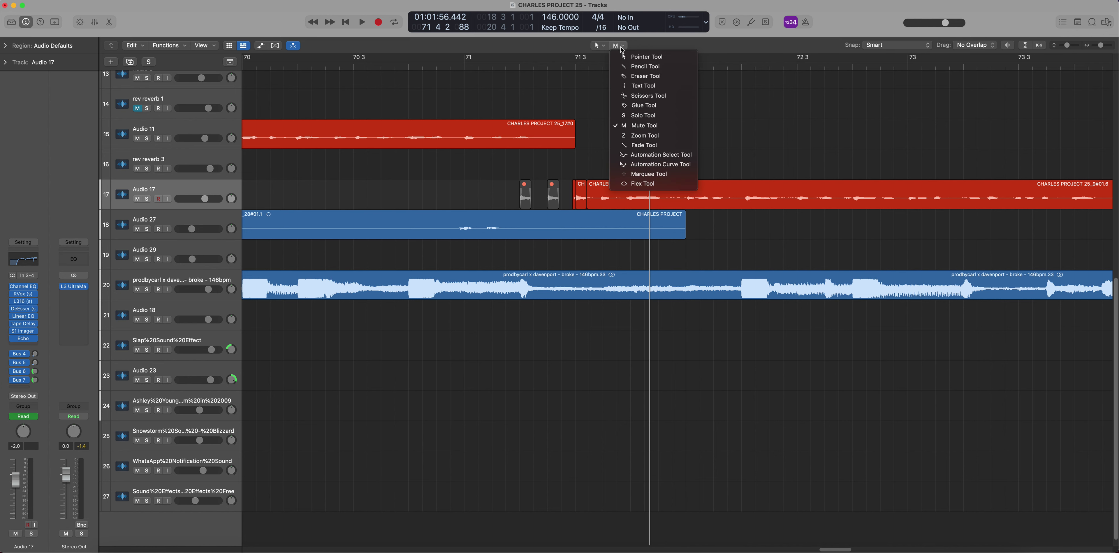
pyautogui.click(650, 95)
pyautogui.click(576, 203)
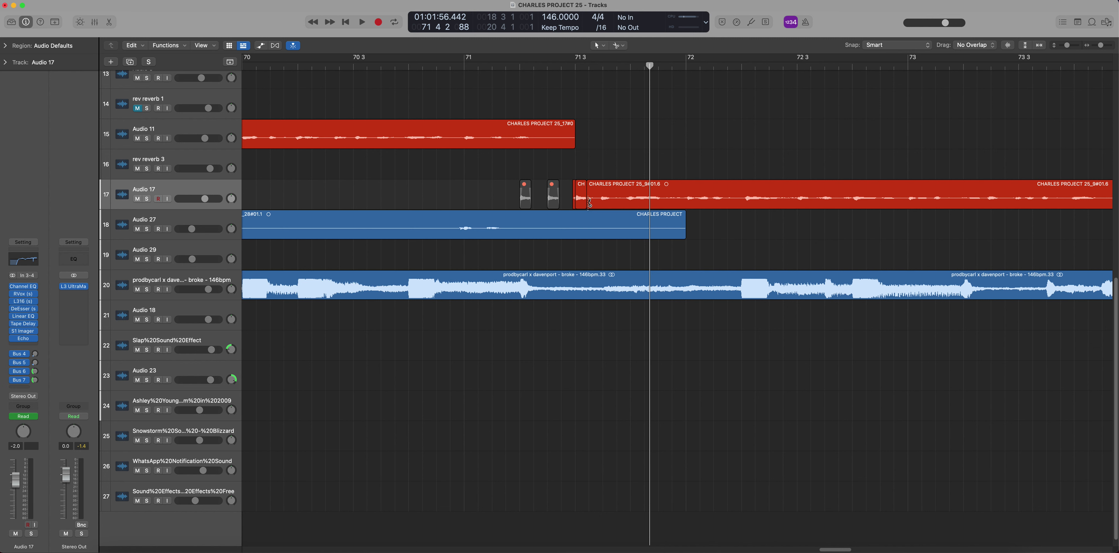
pyautogui.click(589, 66)
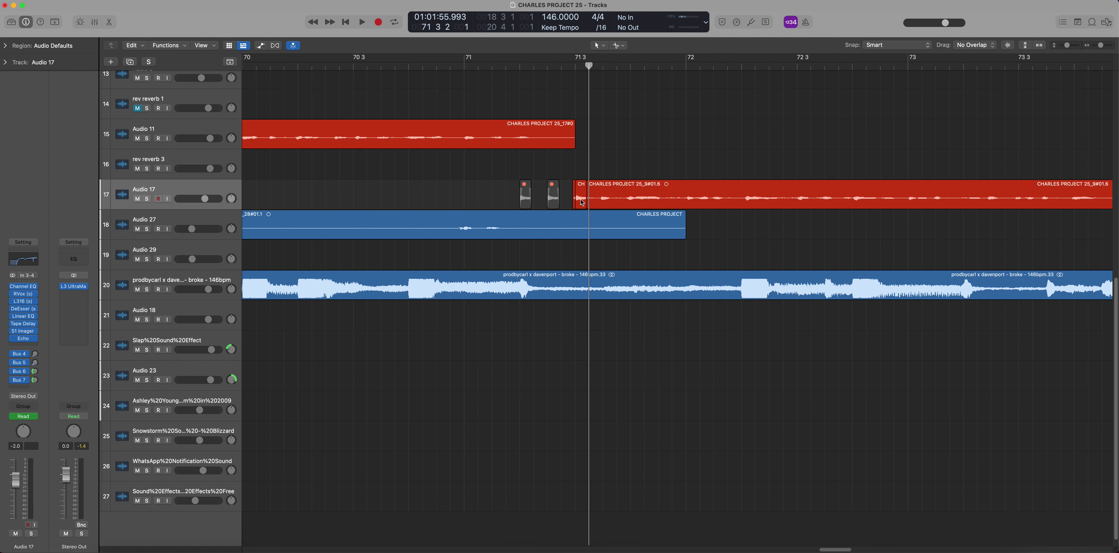
# Copy the short 71 3 chop over the two muted chops on Audio 17 and delete the later copy
pyautogui.moveTo(582, 202); pyautogui.dragTo(554, 200)
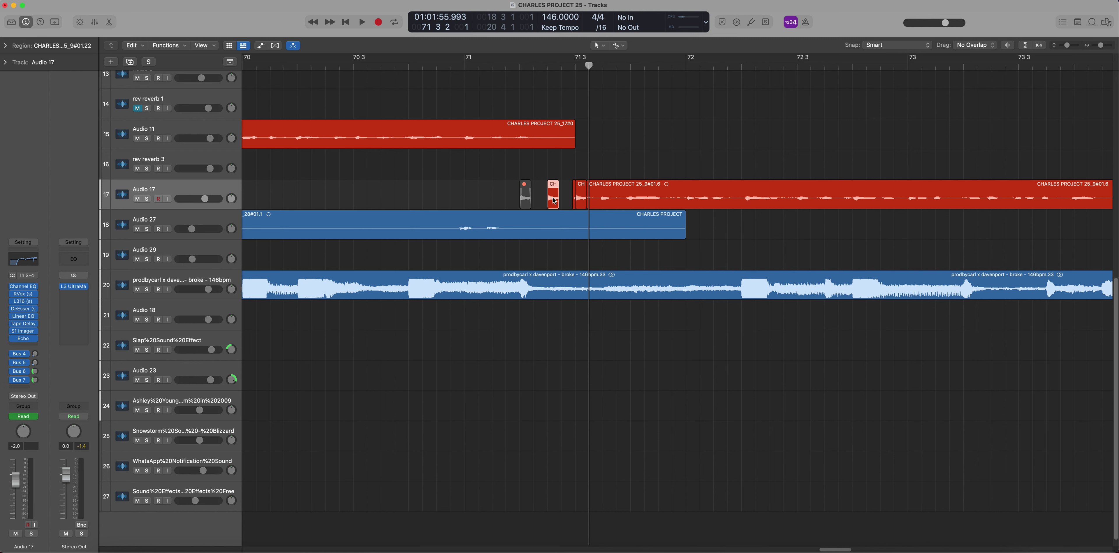
pyautogui.moveTo(554, 200); pyautogui.dragTo(526, 201)
pyautogui.click(489, 167)
pyautogui.click(554, 193)
pyautogui.press('Delete')
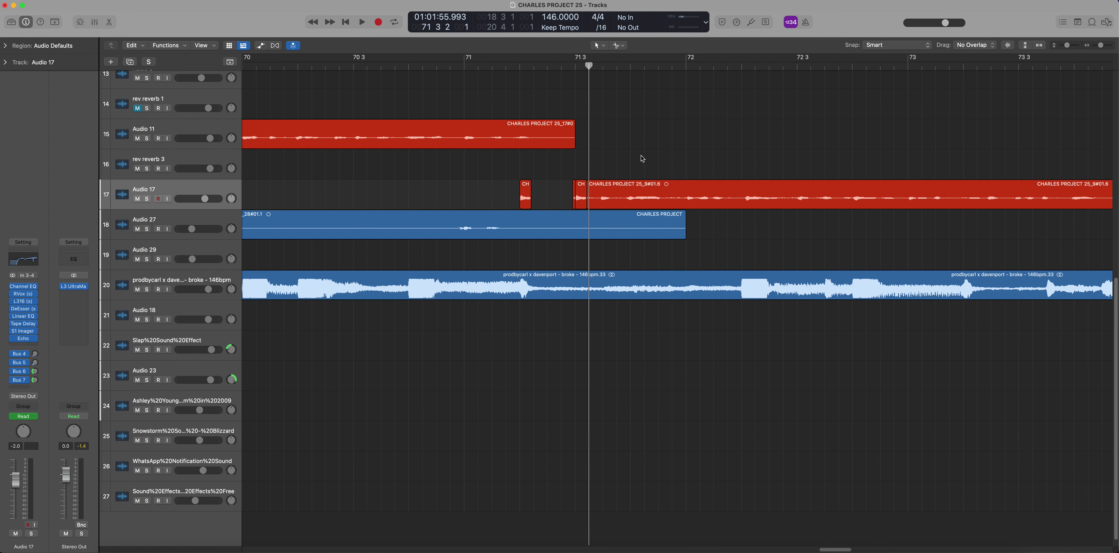
# Play the section from just after bar 70 to hear the single added vocal chop
pyautogui.click(298, 66)
pyautogui.press('space')
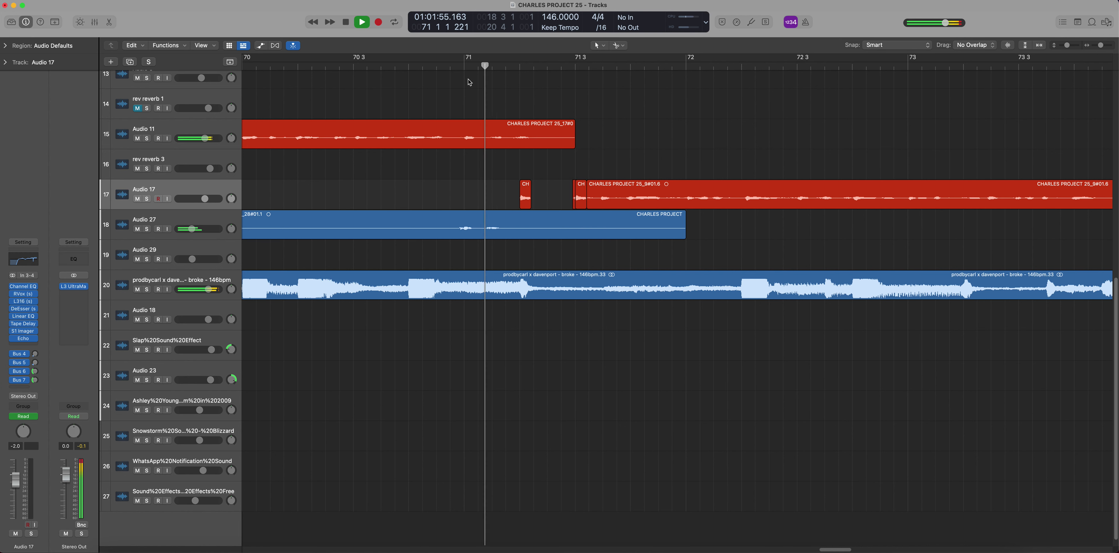
pyautogui.press('space')
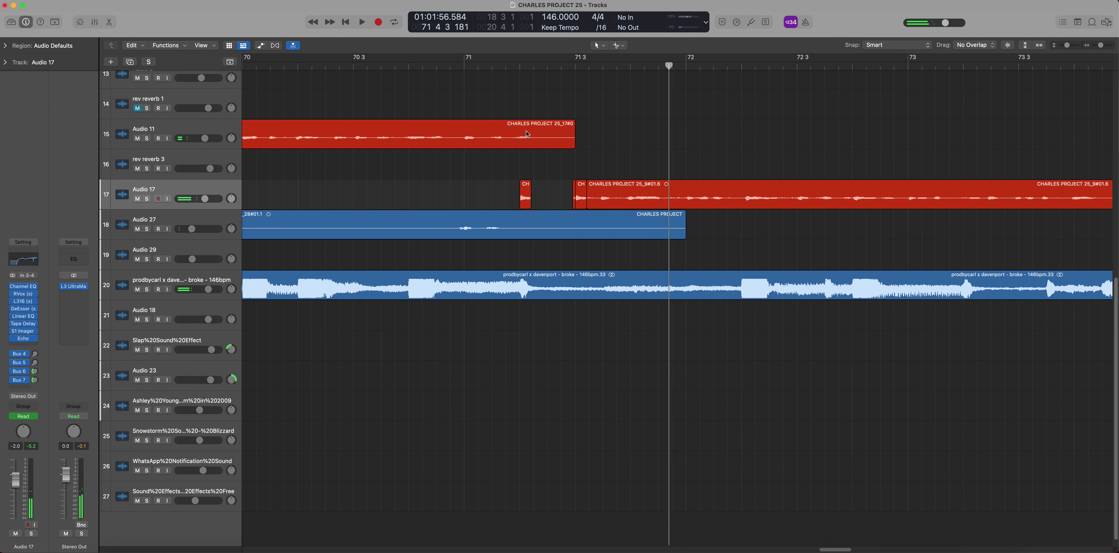
# Fill the gap between the first chop and the 71 3 chop with three evenly spaced copies and play the result
pyautogui.moveTo(528, 195); pyautogui.dragTo(562, 198)
pyautogui.keyDown('shift'); pyautogui.click(530, 193); pyautogui.keyUp('shift')
pyautogui.press('space')
pyautogui.click(500, 85)
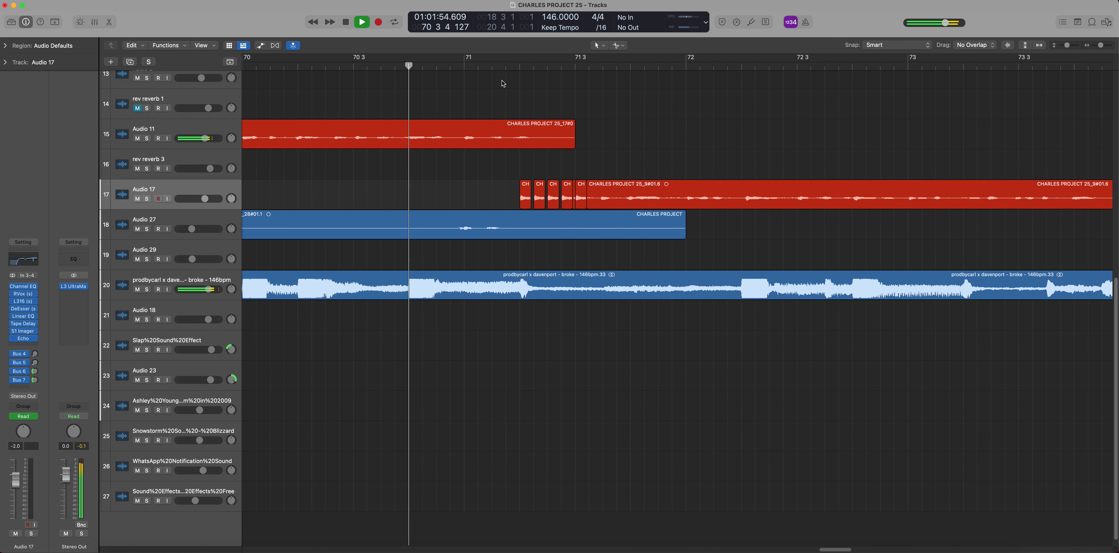
pyautogui.press('space')
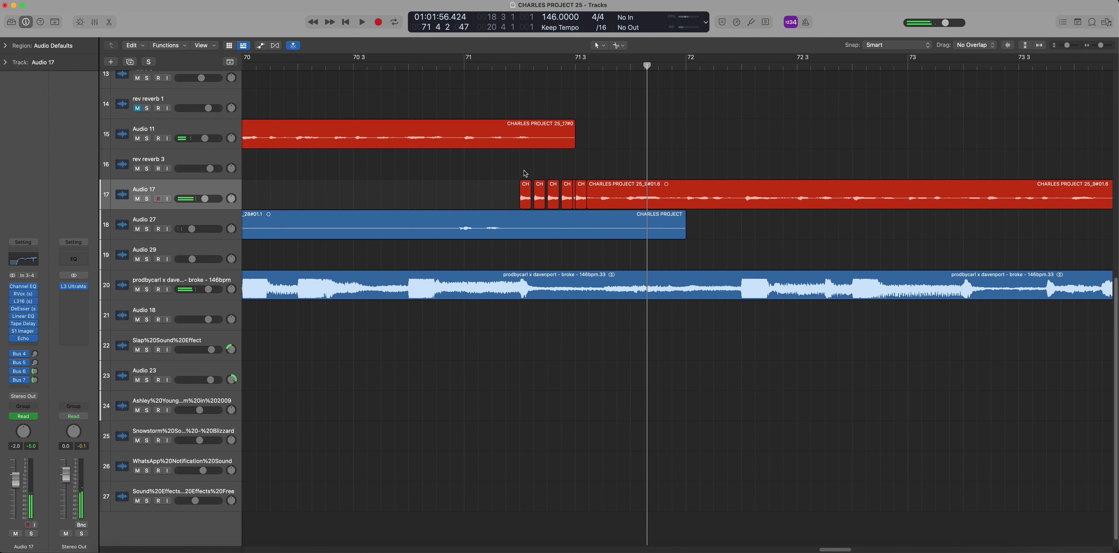
# Delete the second and fourth chops on Audio 17, keeping every other chop ahead of the main vocal region
pyautogui.click(541, 200)
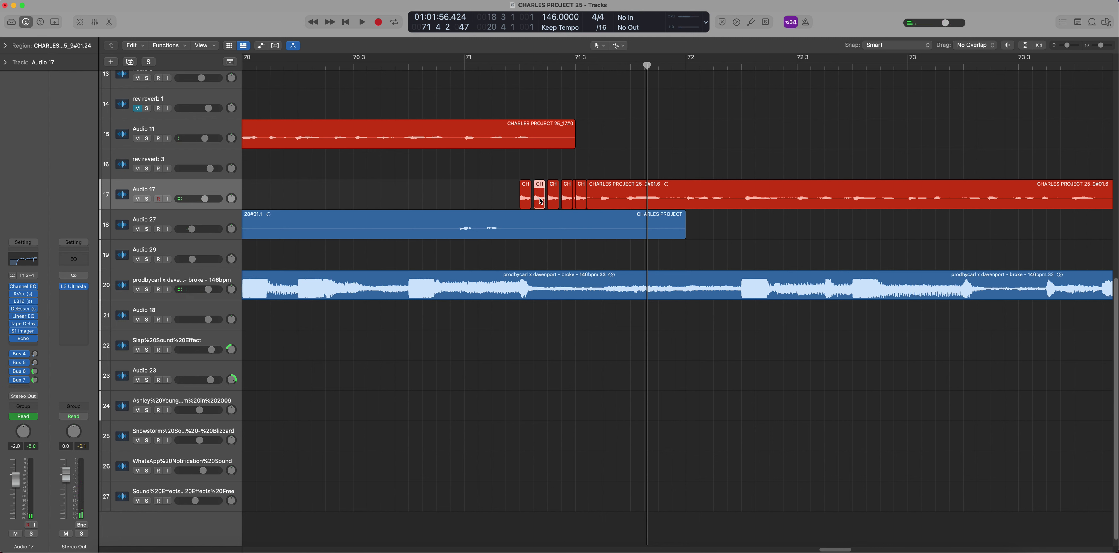
pyautogui.press('Delete')
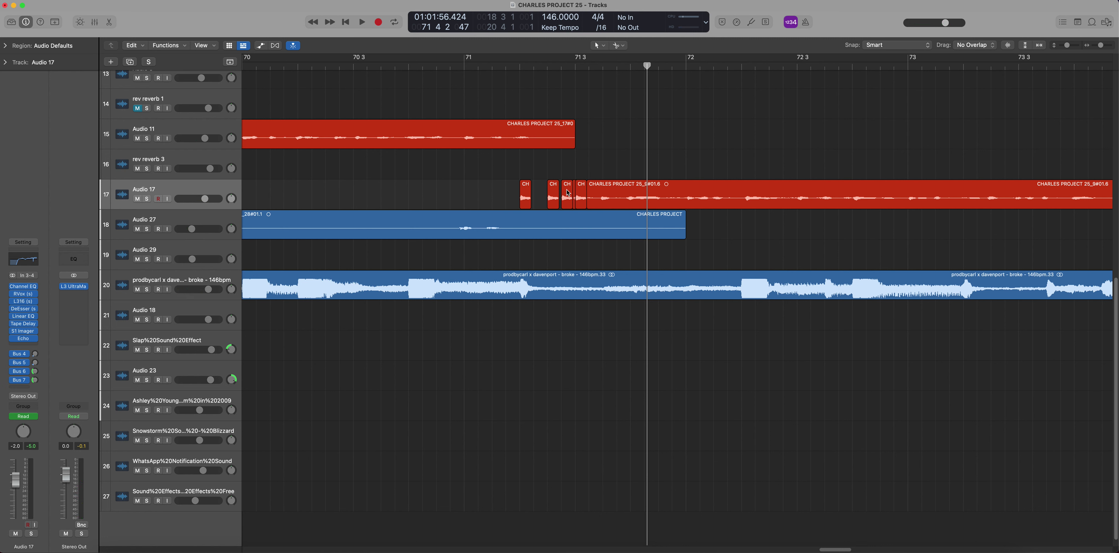
pyautogui.click(566, 199)
pyautogui.press('Delete')
# Play the song from bar 68 through the new vocal chops to just past bar 72
pyautogui.moveTo(1098, 47); pyautogui.dragTo(1095, 47)
pyautogui.click(409, 66)
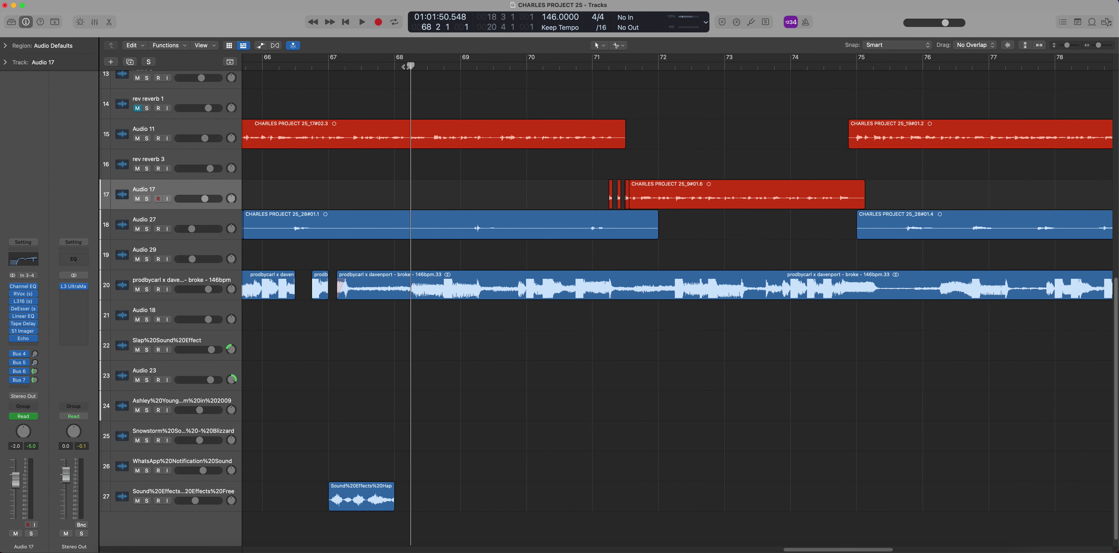
pyautogui.press('space')
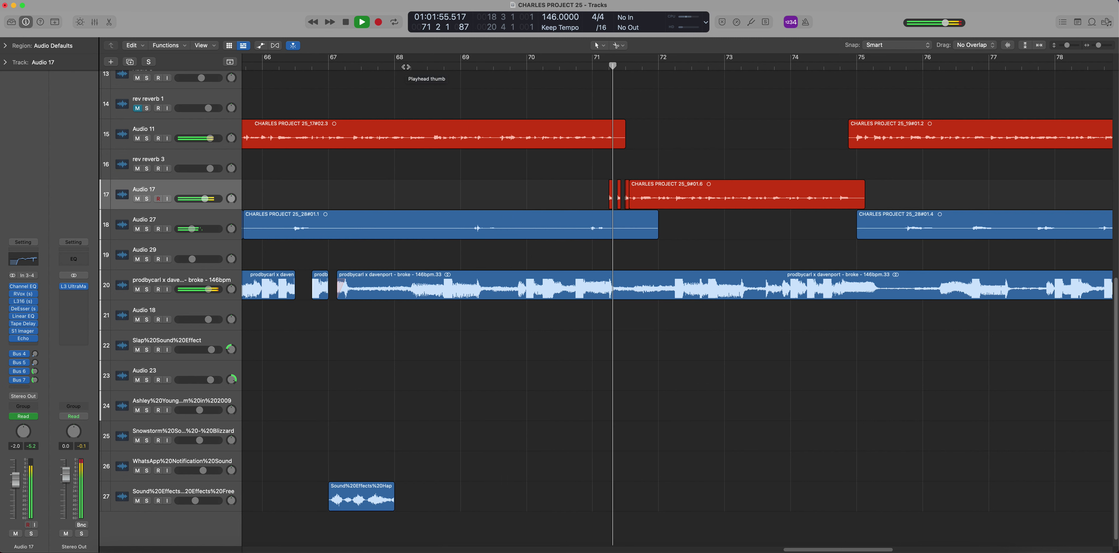
pyautogui.press('space')
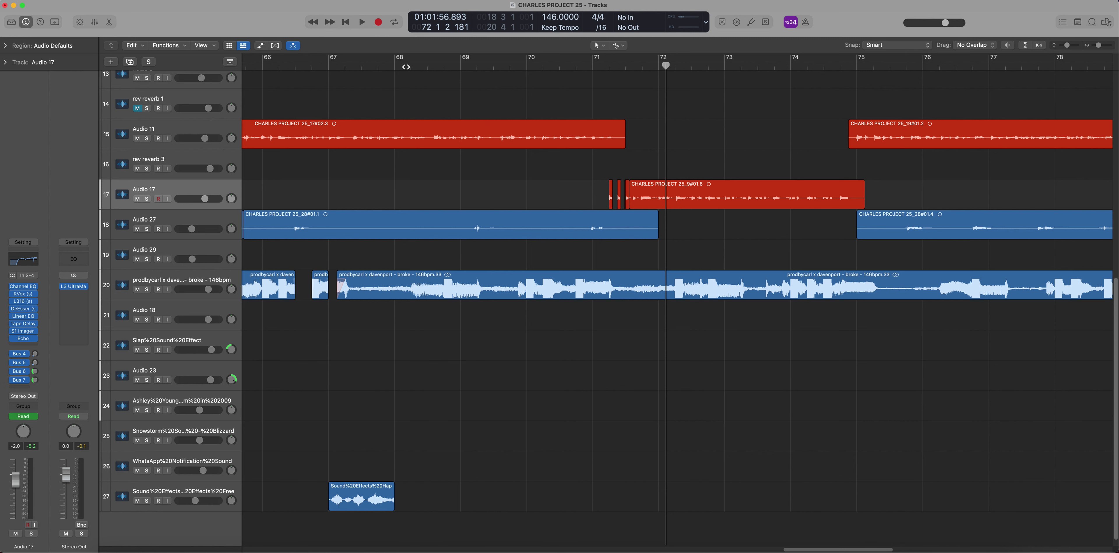
# Examine the spacing of the chops on Audio 17 and place the playhead at 70 4 1 ahead of them
pyautogui.moveTo(1098, 47); pyautogui.dragTo(1100, 46)
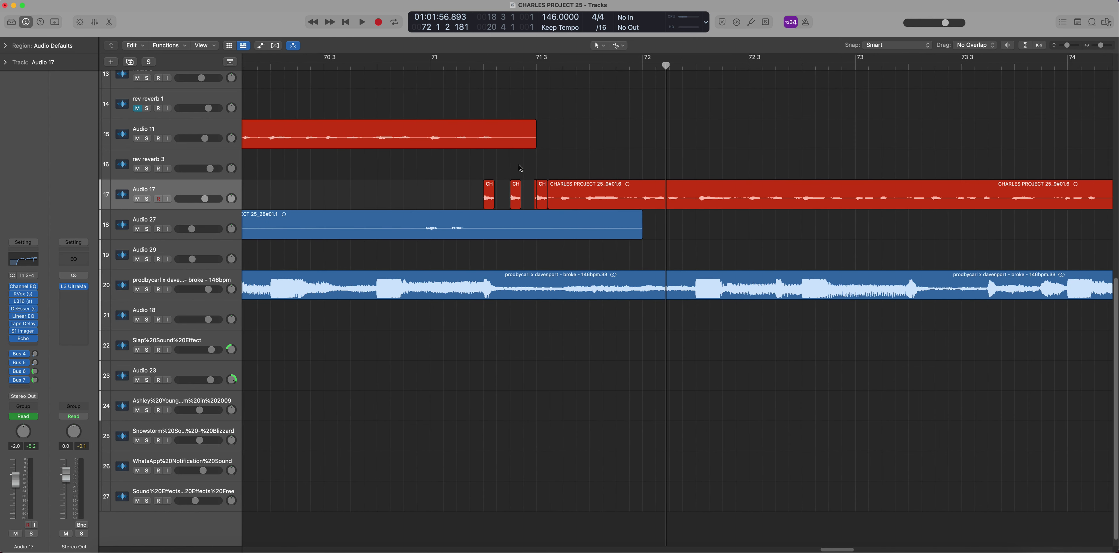
pyautogui.click(510, 66)
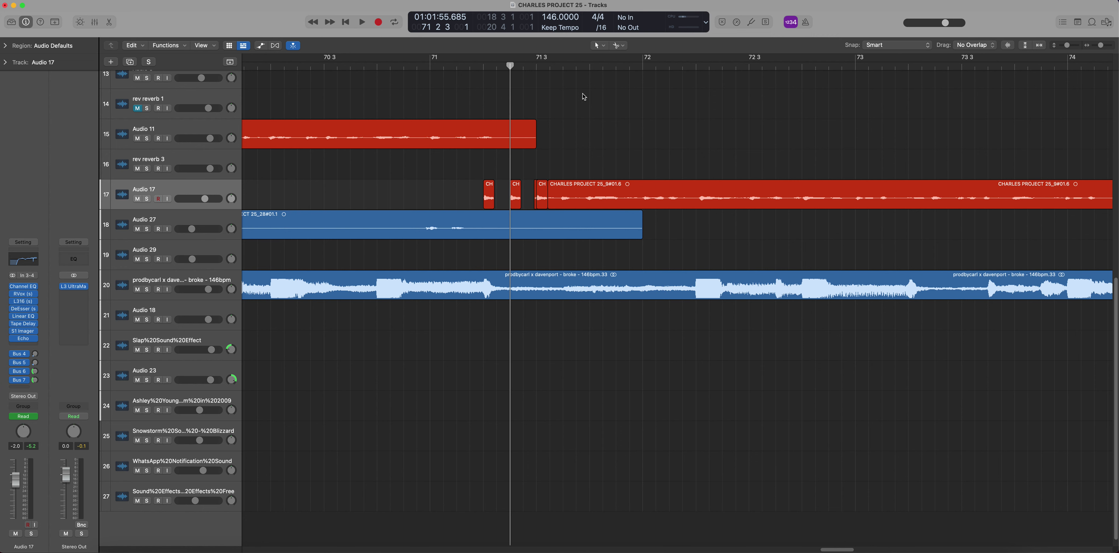
pyautogui.moveTo(1102, 46); pyautogui.dragTo(1099, 46)
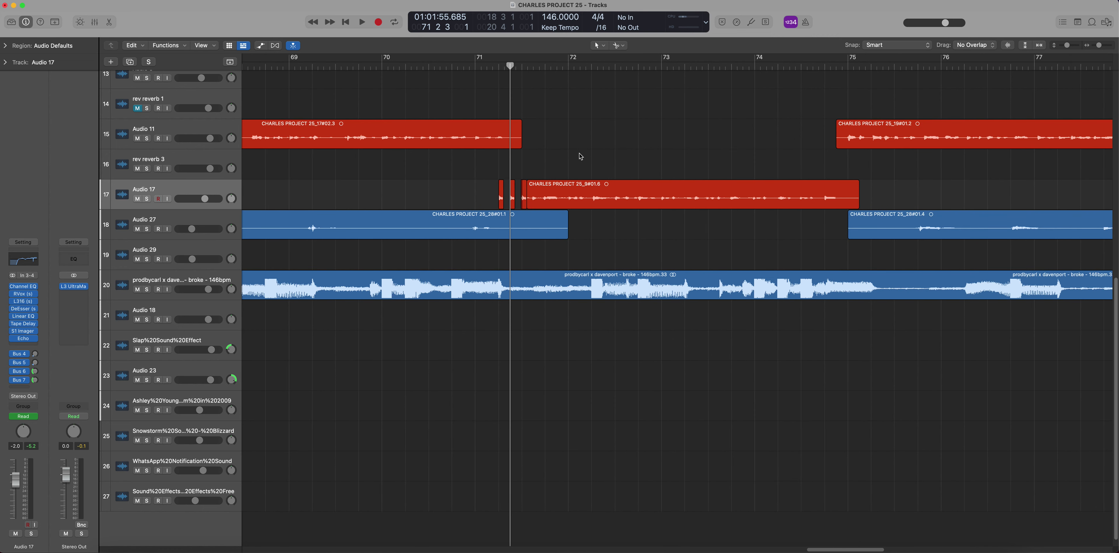
pyautogui.click(452, 65)
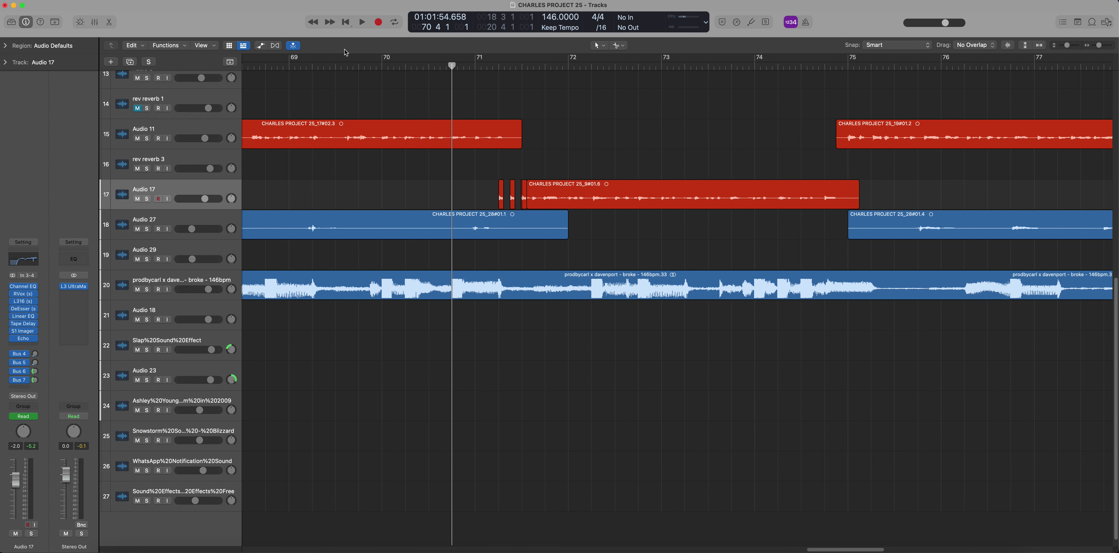
# Mute the 146bpm beat on track 20 and play the vocals from bar 69 through the first chops on Audio 17
pyautogui.click(324, 65)
pyautogui.click(138, 297)
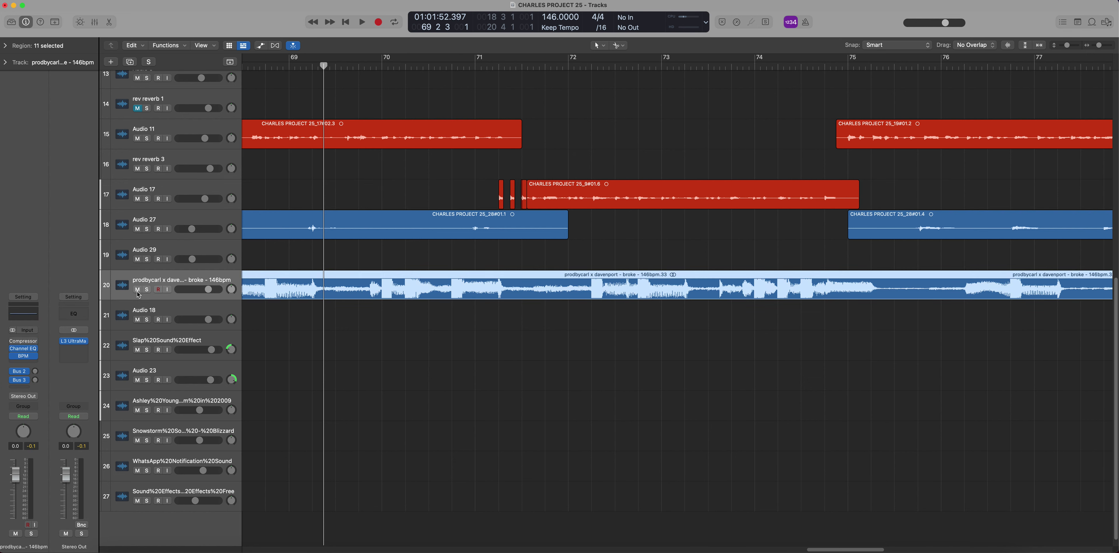
pyautogui.click(138, 289)
pyautogui.press('space')
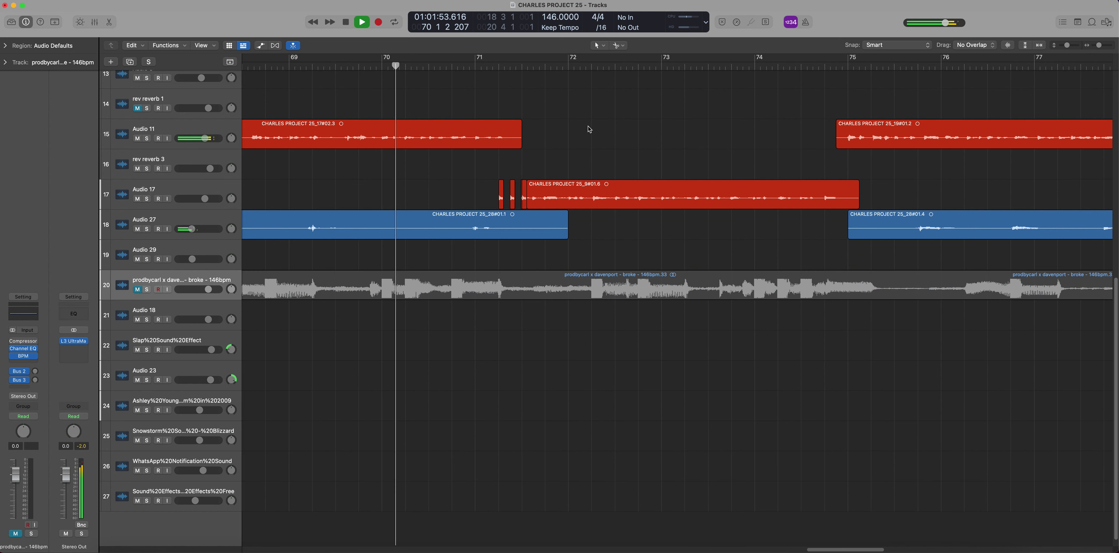
pyautogui.press('space')
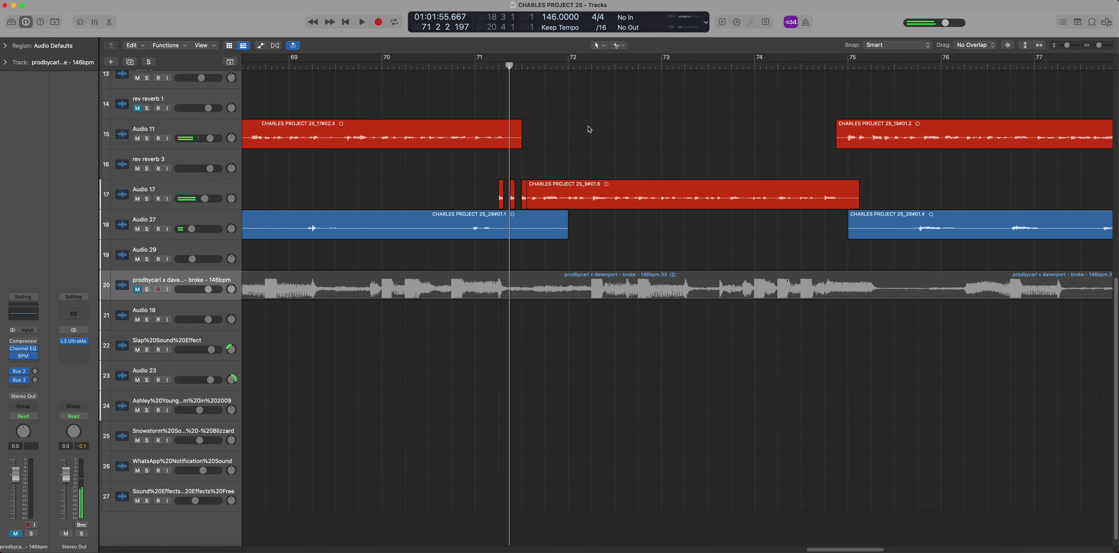
# Show track automation and reshape Audio 17's volume curve to dip to about -21 dB at the first chop, ramping up to -2.0 dB
pyautogui.press('a')
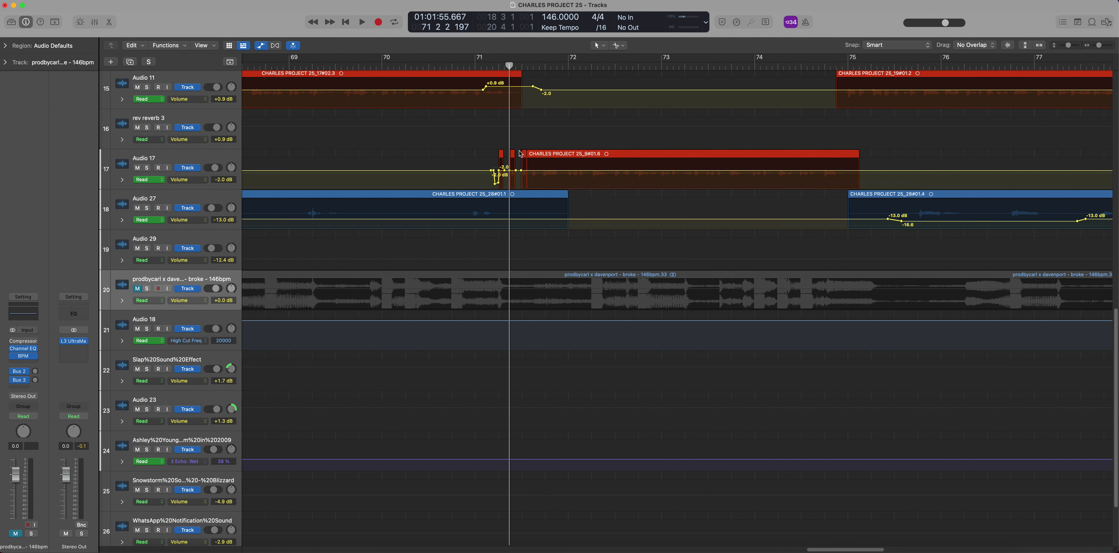
pyautogui.moveTo(495, 184); pyautogui.dragTo(520, 170)
pyautogui.click(498, 170)
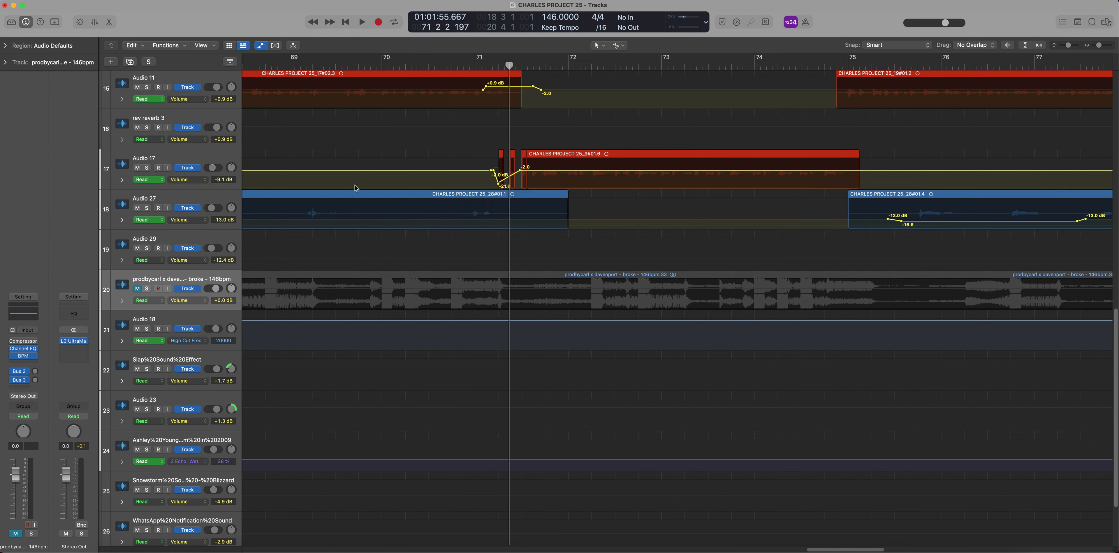
# Switch Audio 17's automation to Pan and pan the second chop to +33, returning to centre before the main vocal region
pyautogui.click(188, 179)
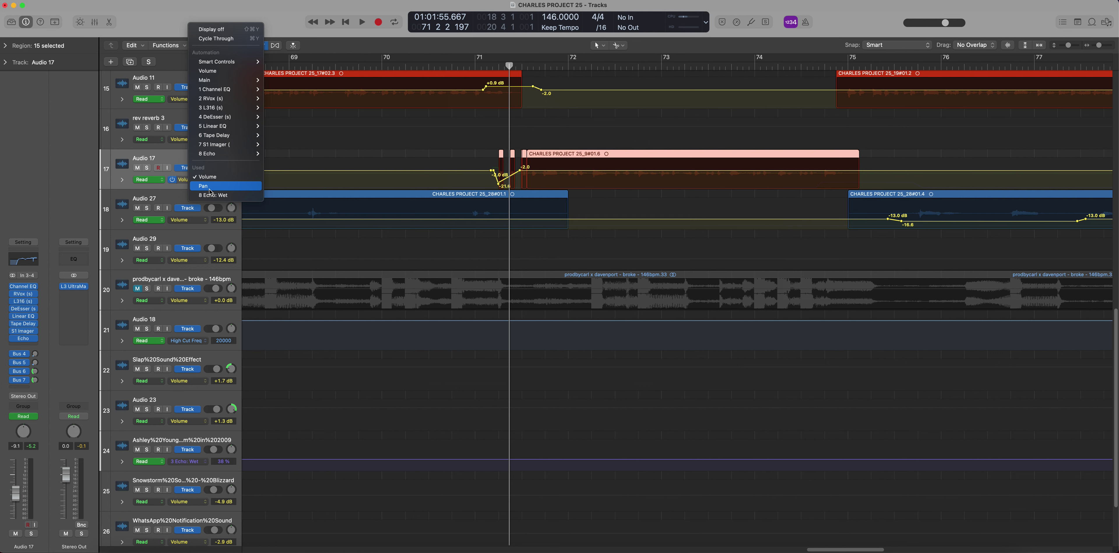
pyautogui.click(202, 185)
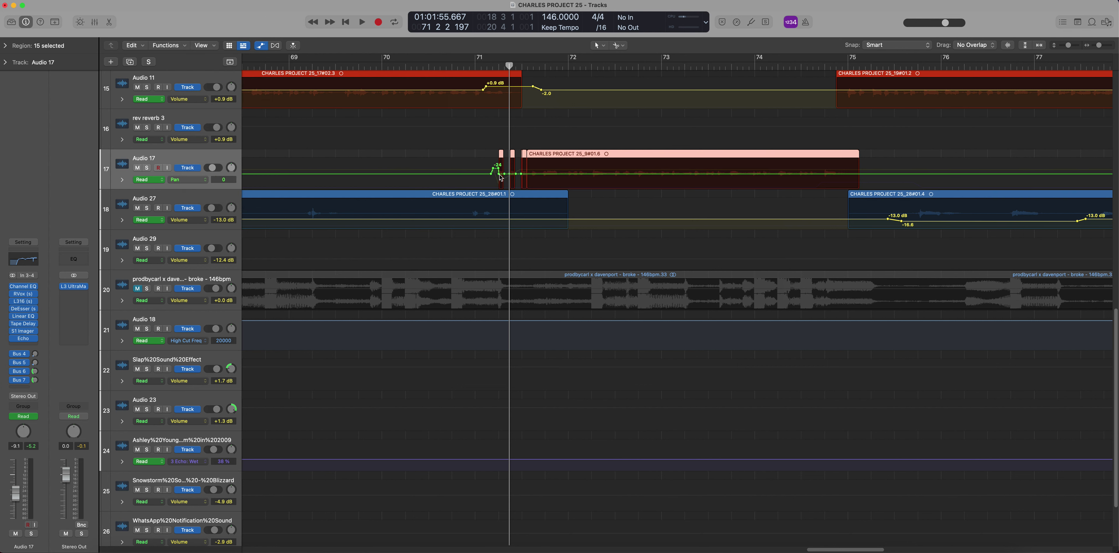
pyautogui.click(501, 175)
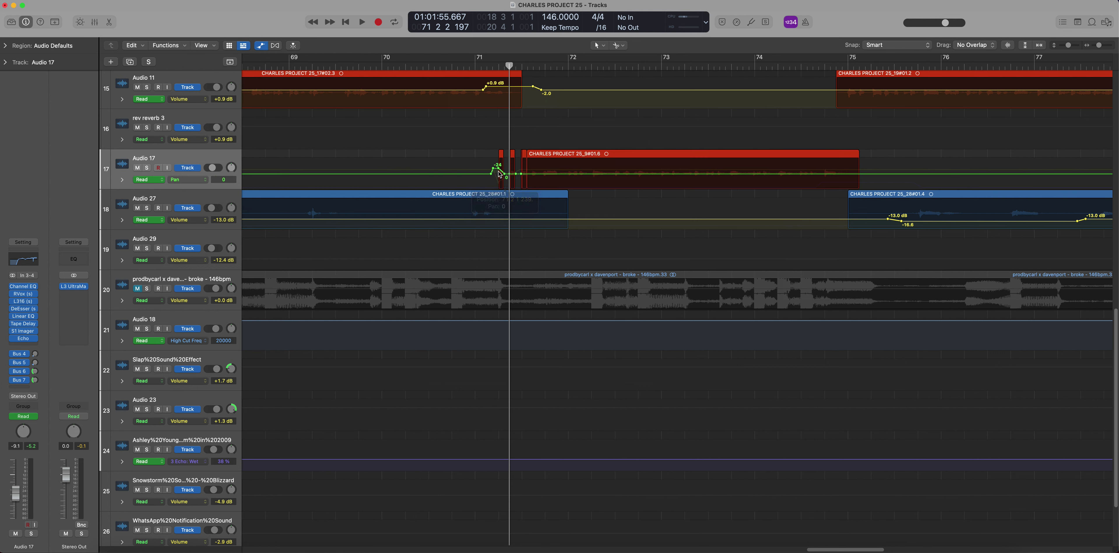
pyautogui.moveTo(501, 176); pyautogui.dragTo(514, 184)
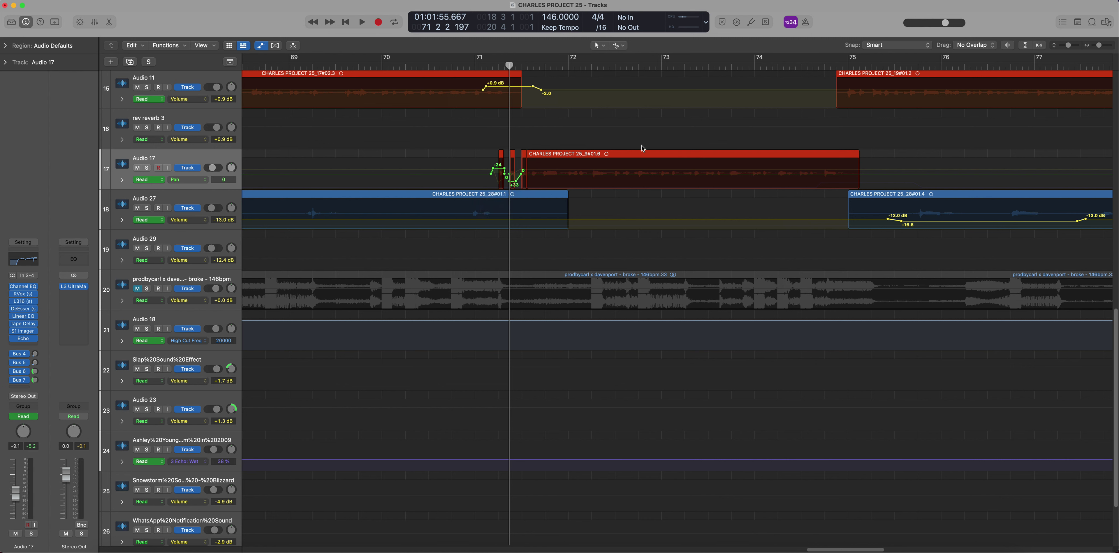
# Play the automated chops from 69 4 1 without the beat, then hide automation and unmute the beat track
pyautogui.click(353, 65)
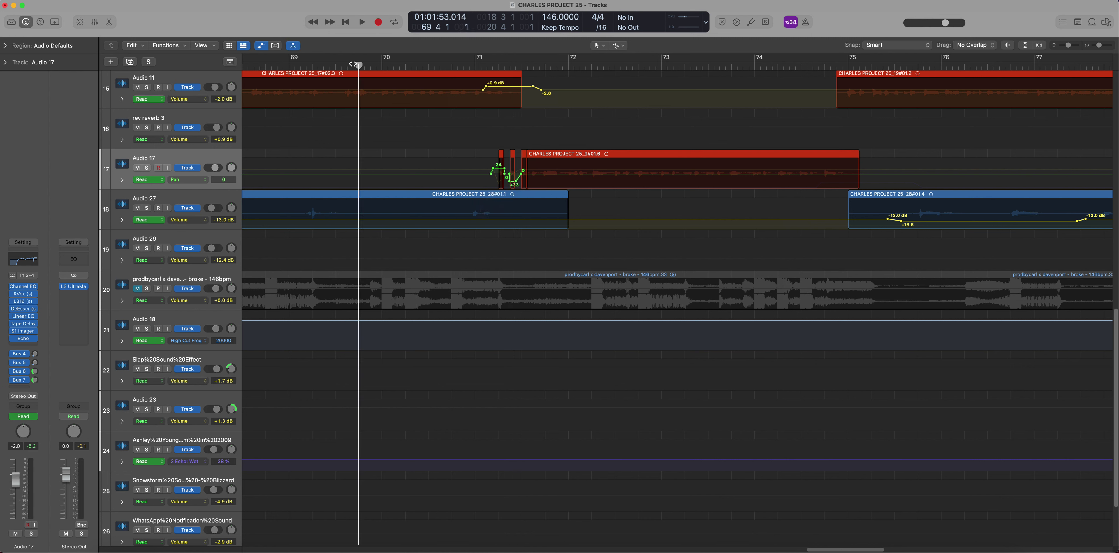
pyautogui.press('space')
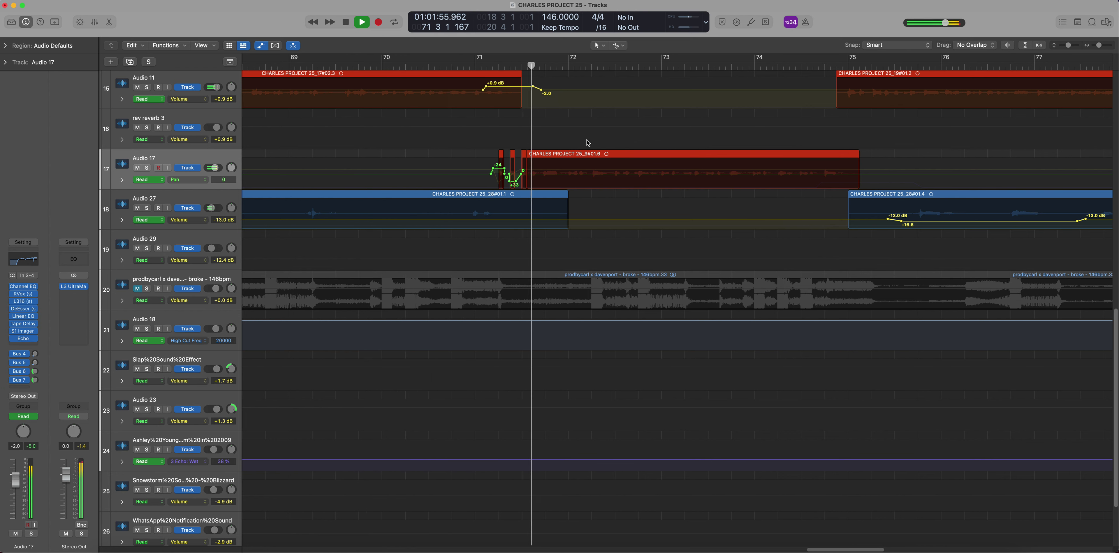
pyautogui.press('space')
pyautogui.press('a')
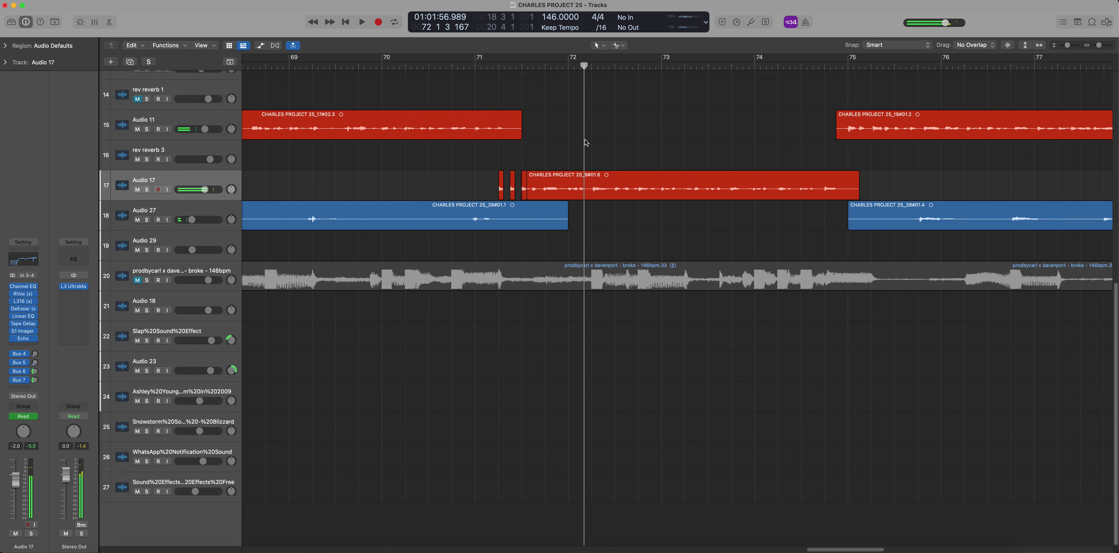
pyautogui.click(137, 280)
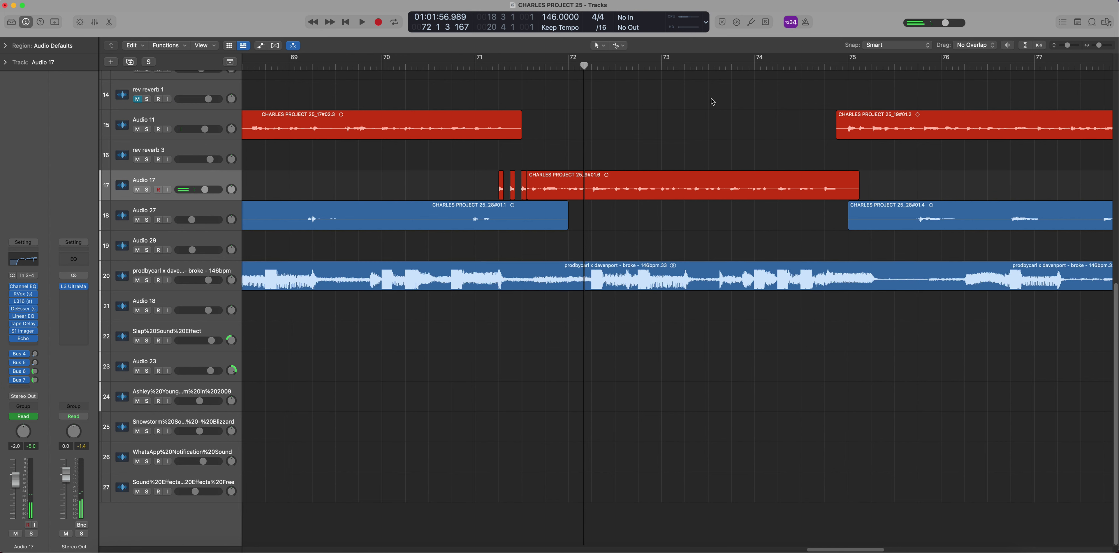
# Play the full mix from bar 68 through the vocal chops to just past 72 3
pyautogui.moveTo(1101, 47); pyautogui.dragTo(1099, 47)
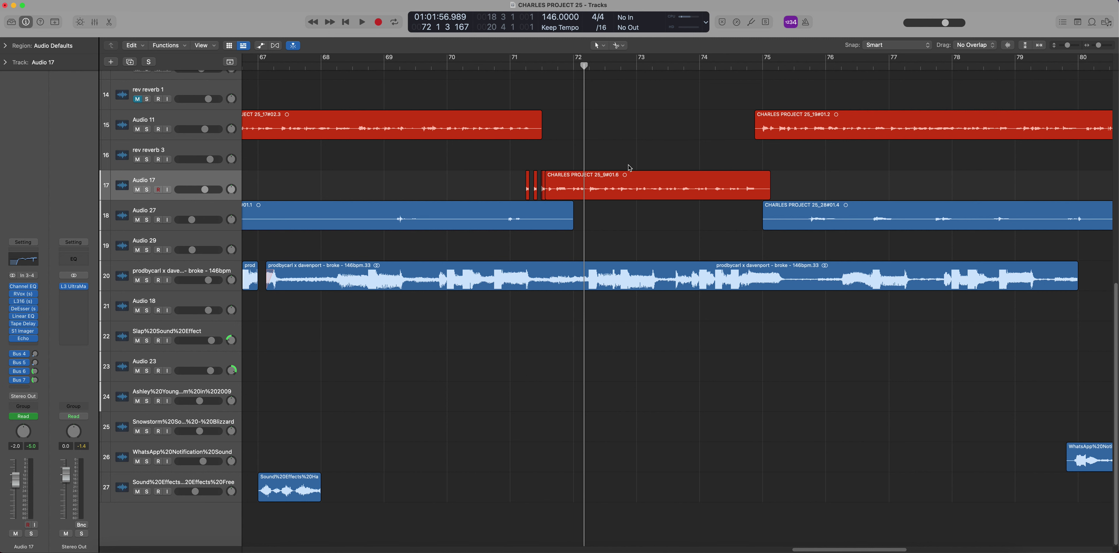
pyautogui.click(321, 65)
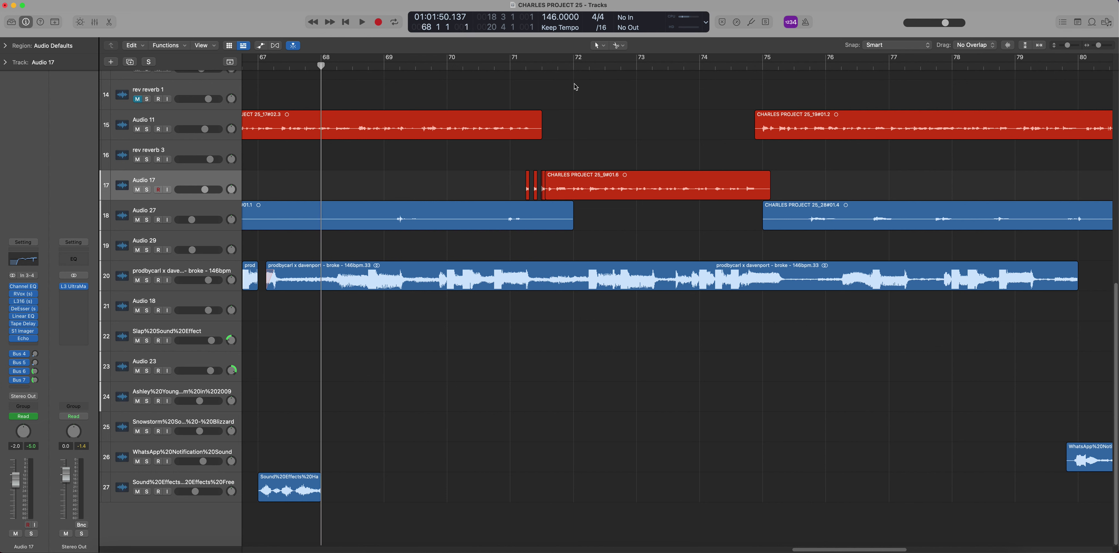
pyautogui.press('space')
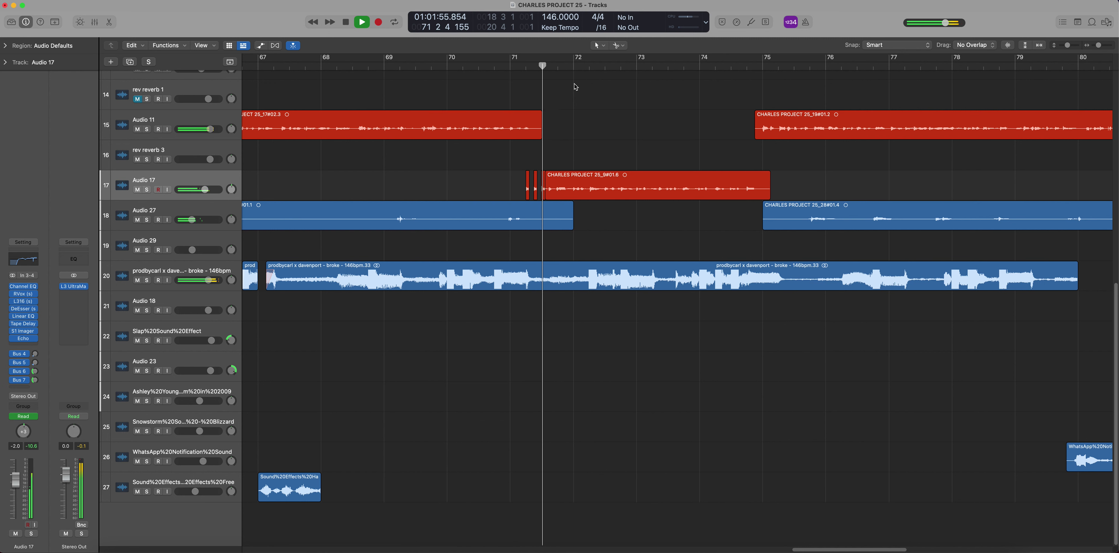
pyautogui.press('space')
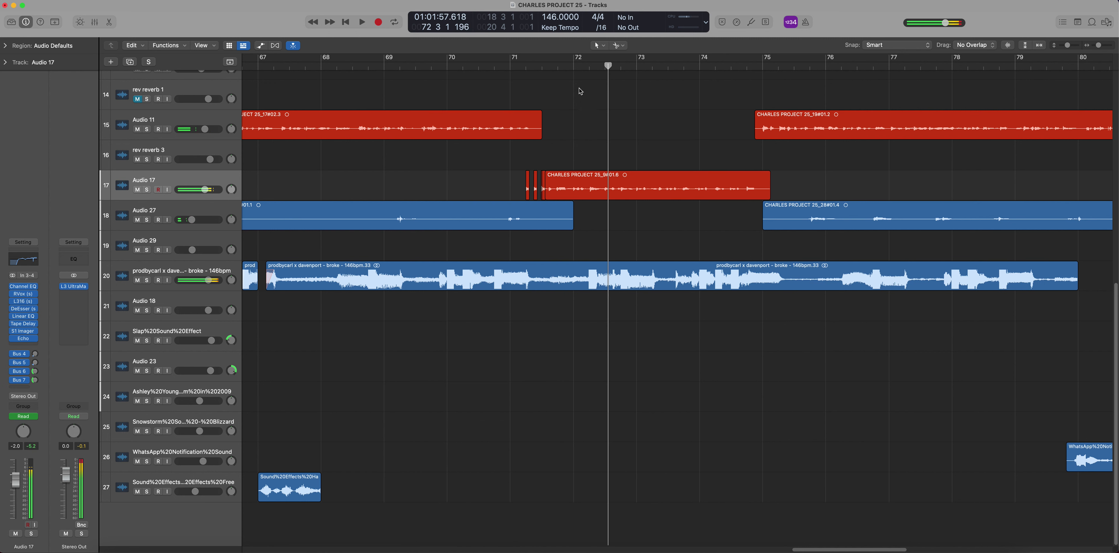
# Play the song from bar 65 through the gaps in the beat track to 67 3
pyautogui.moveTo(1098, 45); pyautogui.dragTo(1096, 45)
pyautogui.hscroll(-5, 742, 550)
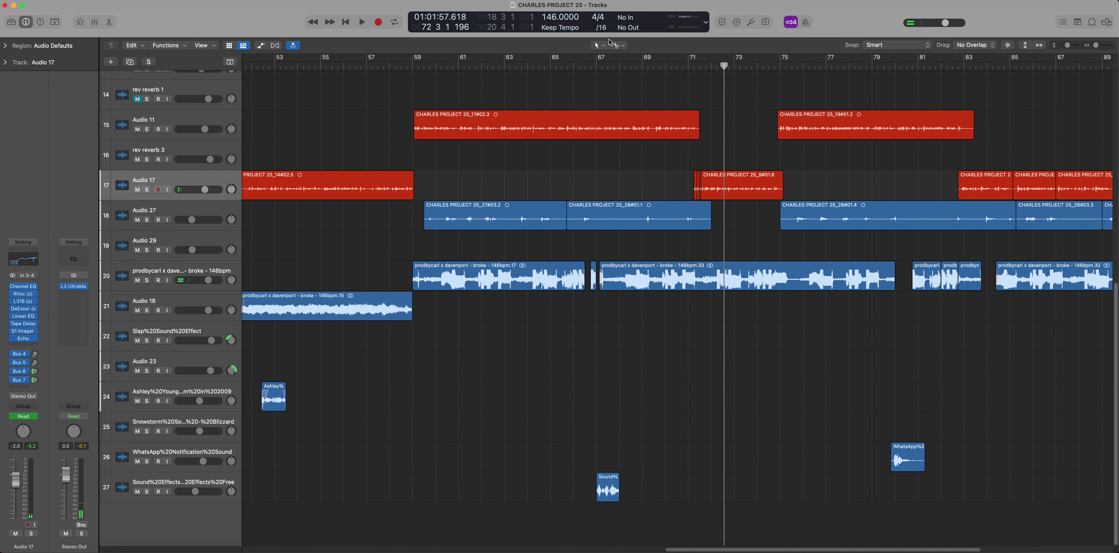
pyautogui.click(560, 77)
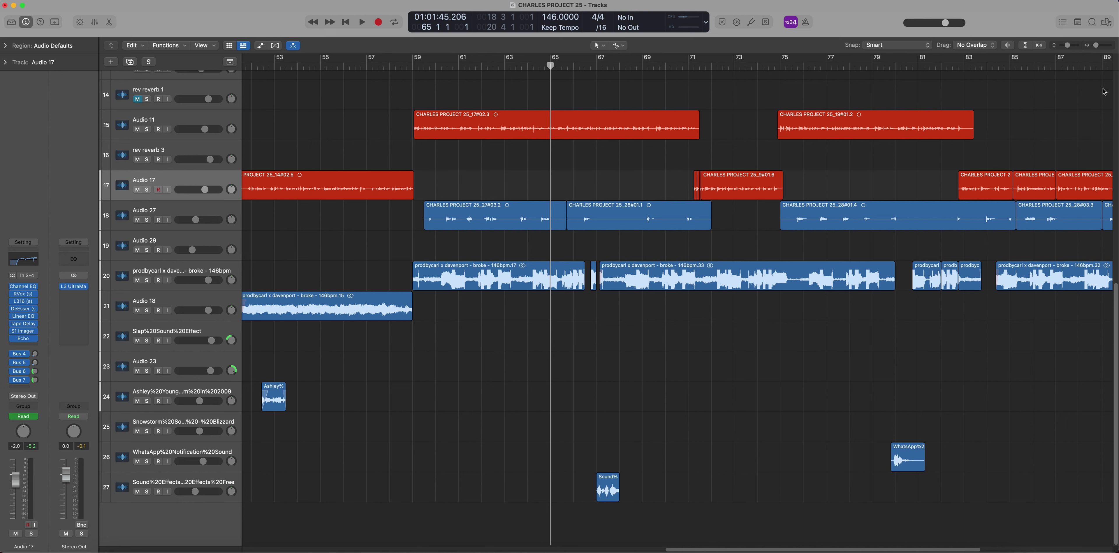
pyautogui.moveTo(1096, 46); pyautogui.dragTo(1099, 45)
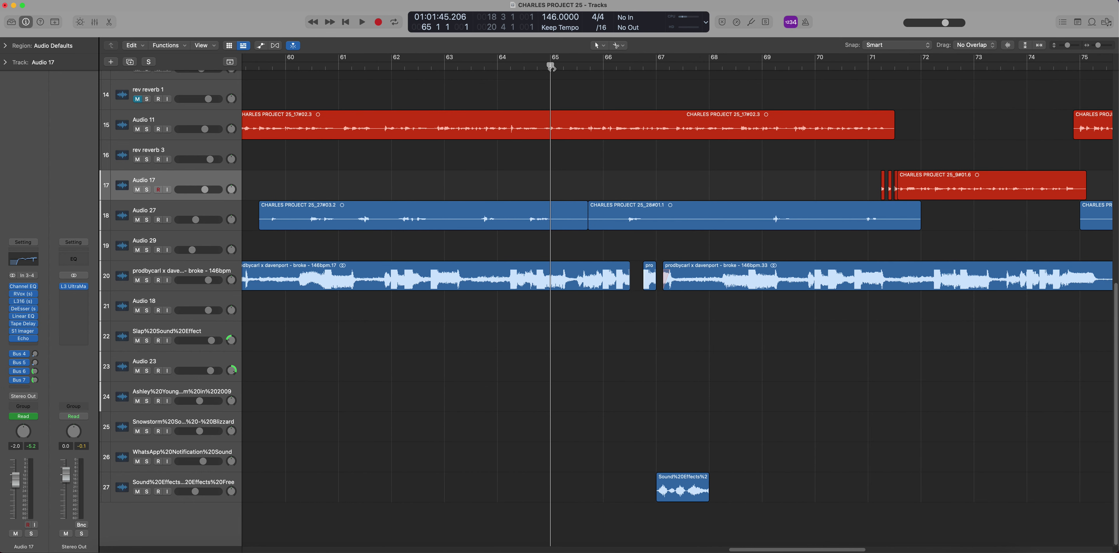
pyautogui.press('space')
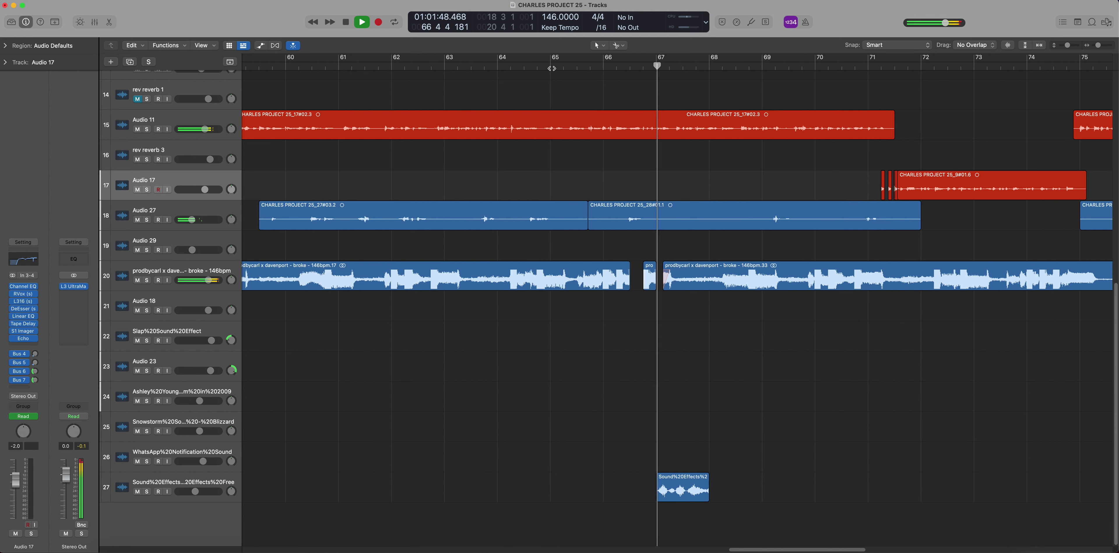
pyautogui.press('space')
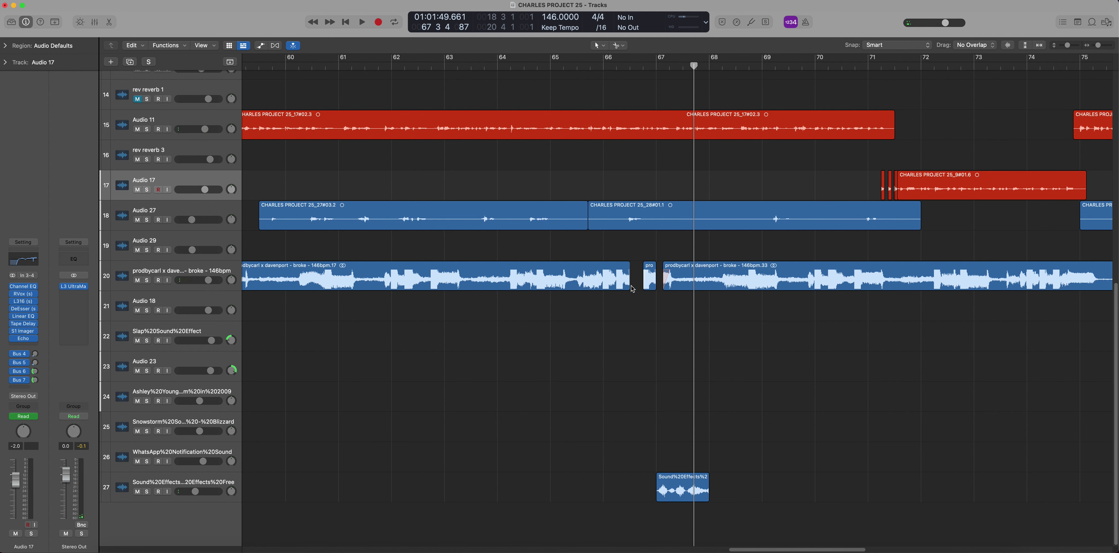
# Extend the earlier beat region on track 20 across the gaps to the next region near bar 67 and remove the fades at their joint
pyautogui.moveTo(628, 288); pyautogui.dragTo(659, 272)
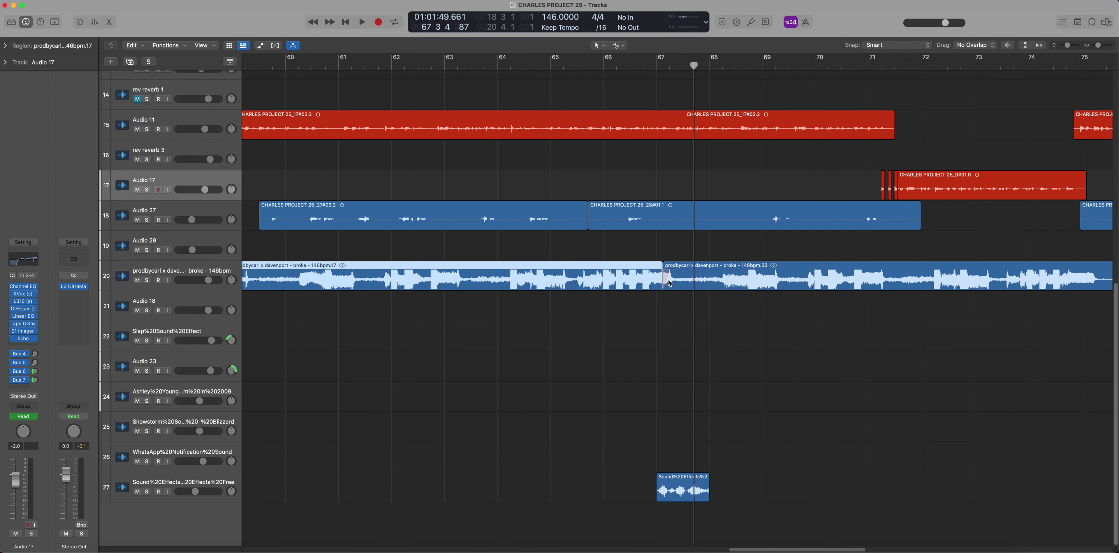
pyautogui.rightClick(665, 274)
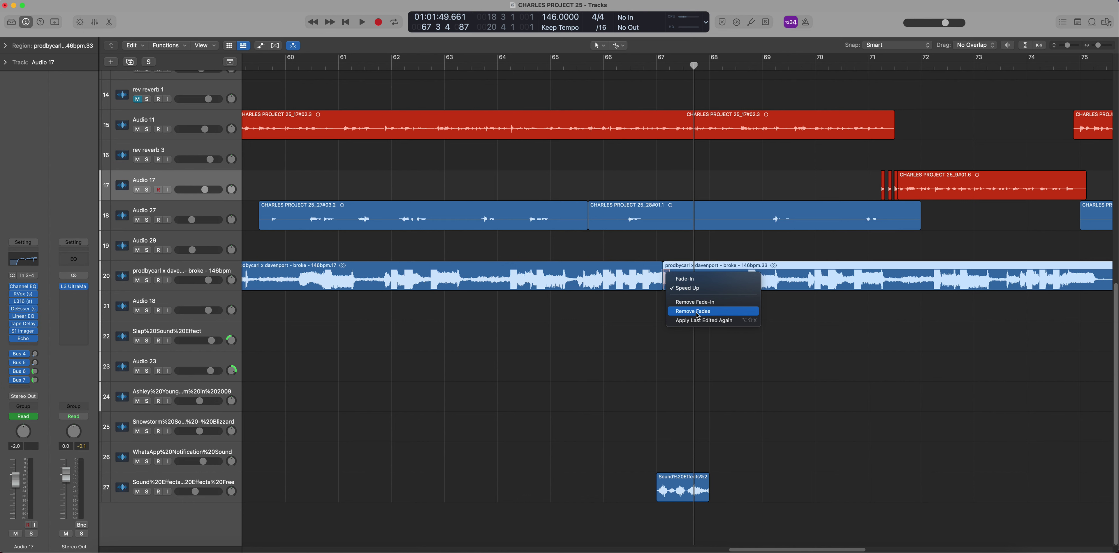
pyautogui.click(972, 358)
pyautogui.click(908, 349)
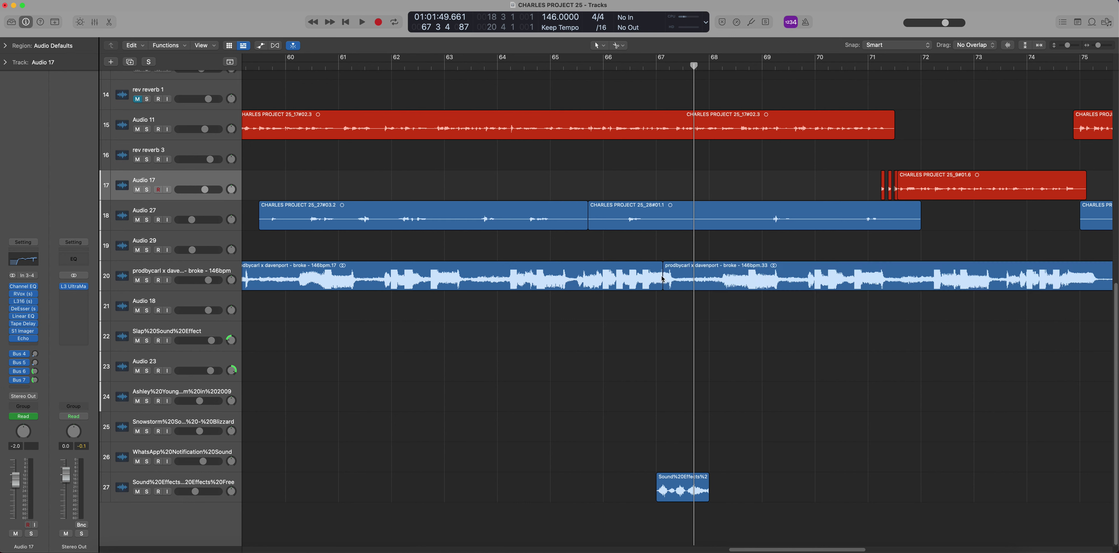
pyautogui.rightClick(660, 274)
pyautogui.click(716, 305)
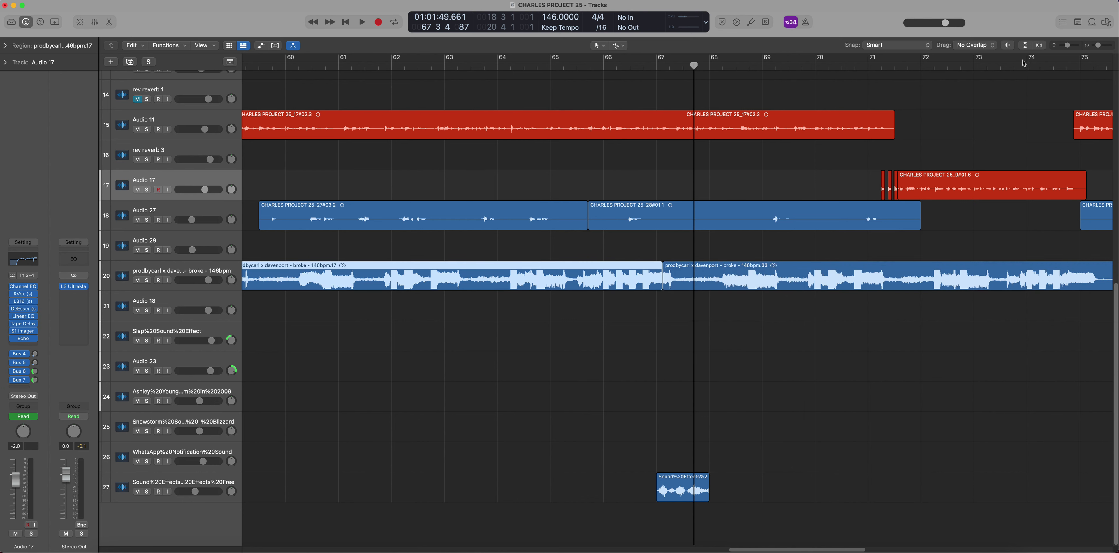
# Examine the joint between the two beat regions just after bar 67 up close and check its fade options for leftover fades
pyautogui.moveTo(1097, 46); pyautogui.dragTo(1101, 45)
pyautogui.click(619, 522)
pyautogui.moveTo(743, 550); pyautogui.dragTo(785, 549)
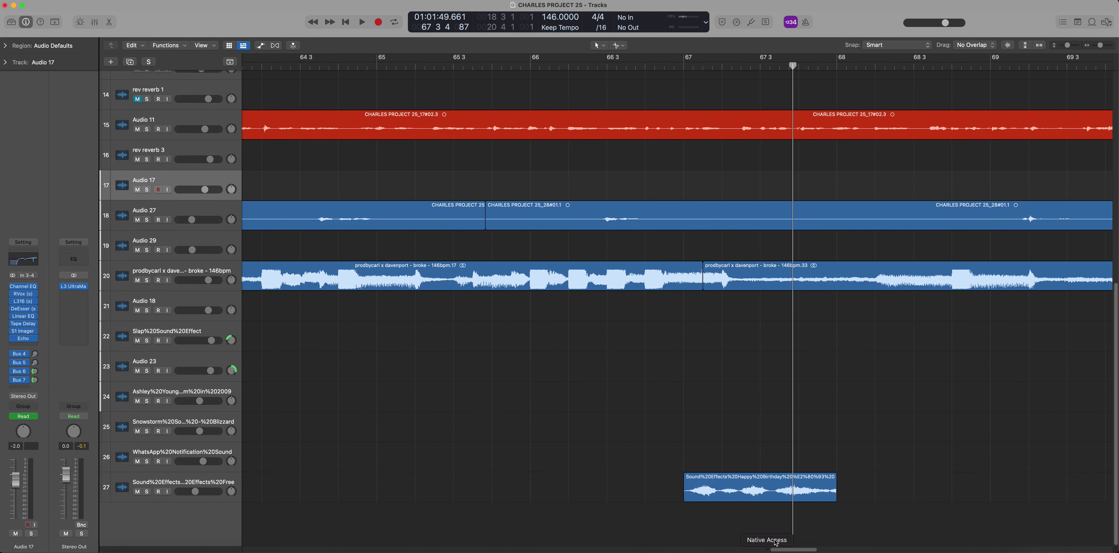
pyautogui.rightClick(699, 275)
pyautogui.click(694, 281)
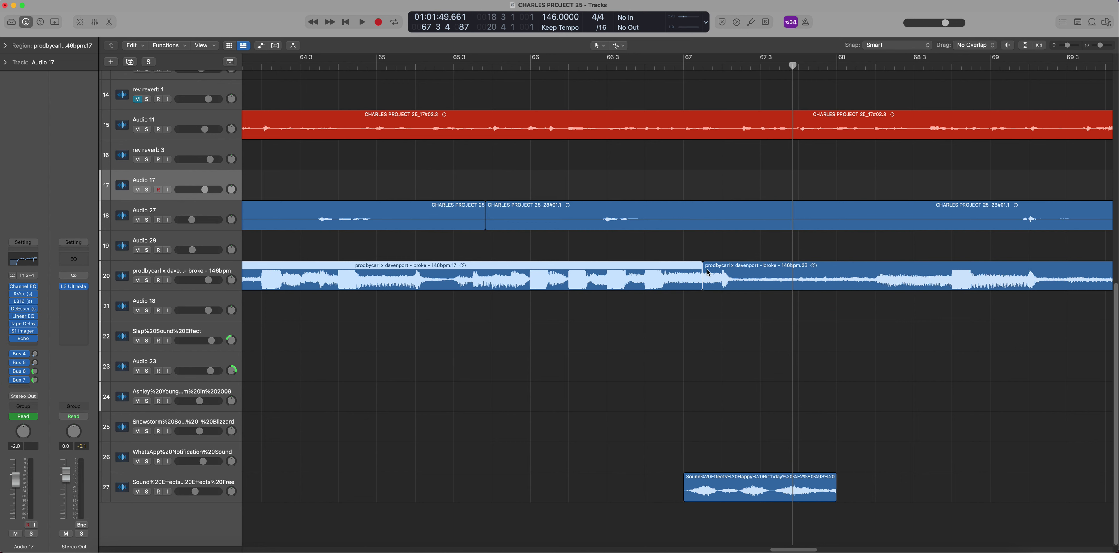
pyautogui.rightClick(702, 273)
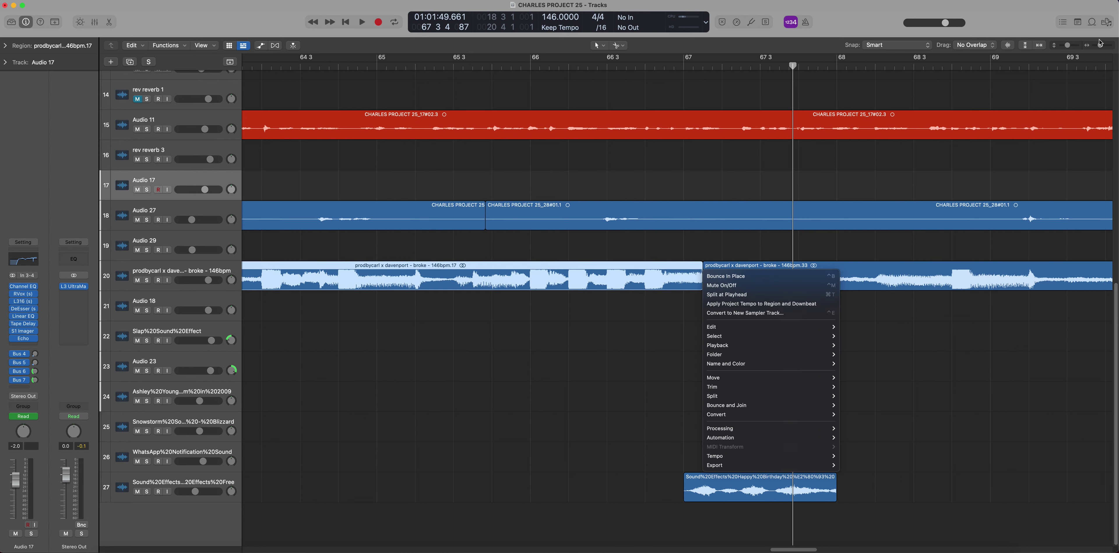
pyautogui.press('Escape')
pyautogui.press('super+Right')
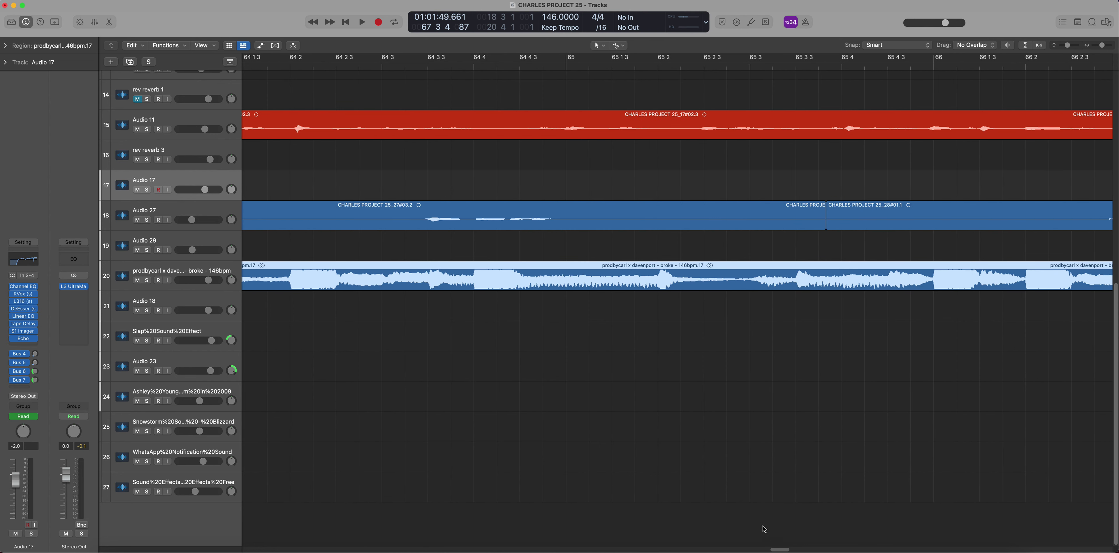
pyautogui.hscroll(10, 777, 549)
pyautogui.click(699, 375)
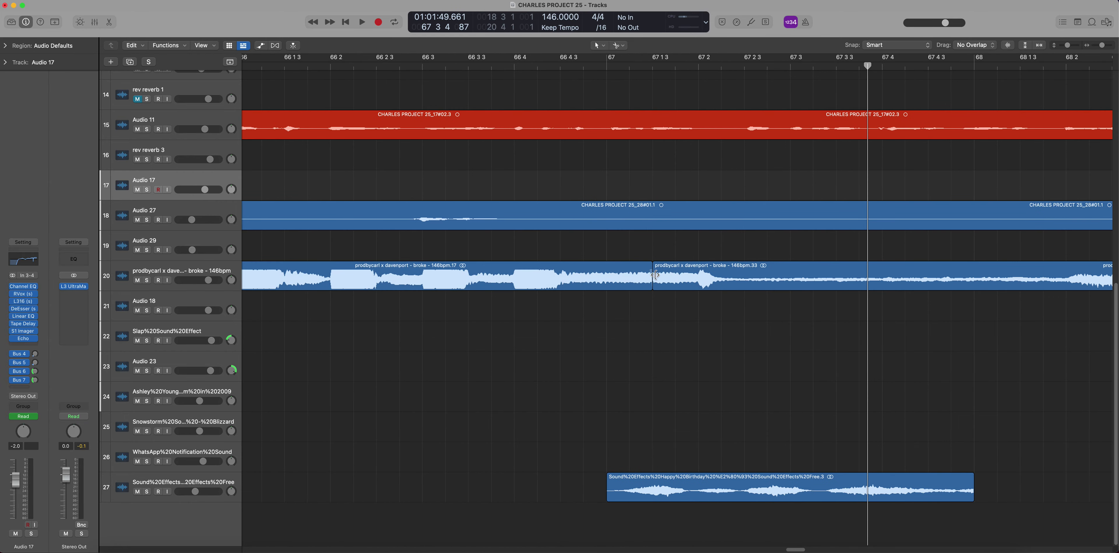
pyautogui.rightClick(651, 272)
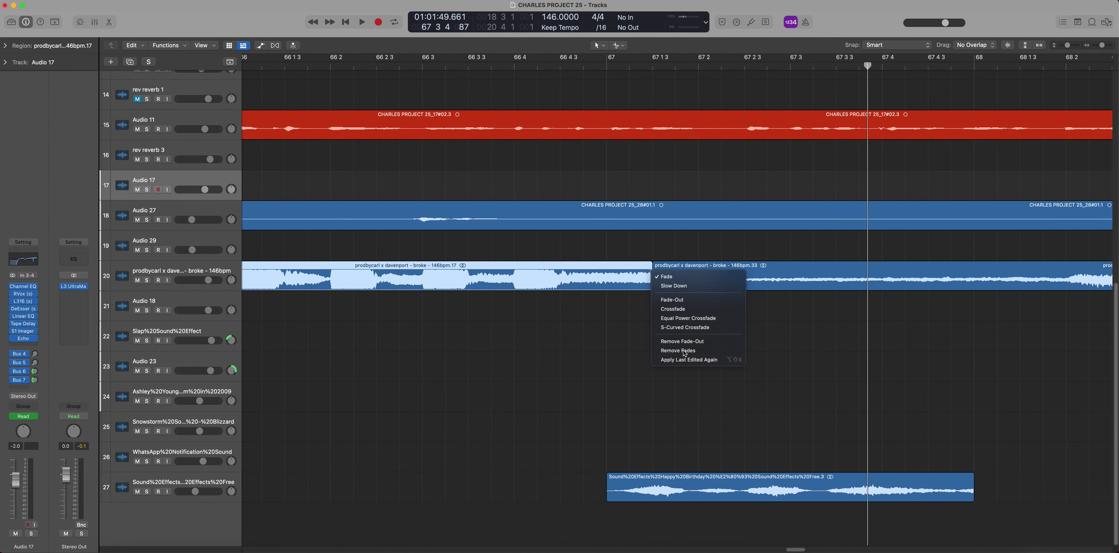
pyautogui.press('Escape')
# Play the song from bar 64 across the rejoined beat regions to 67 2
pyautogui.moveTo(1103, 46); pyautogui.dragTo(1098, 46)
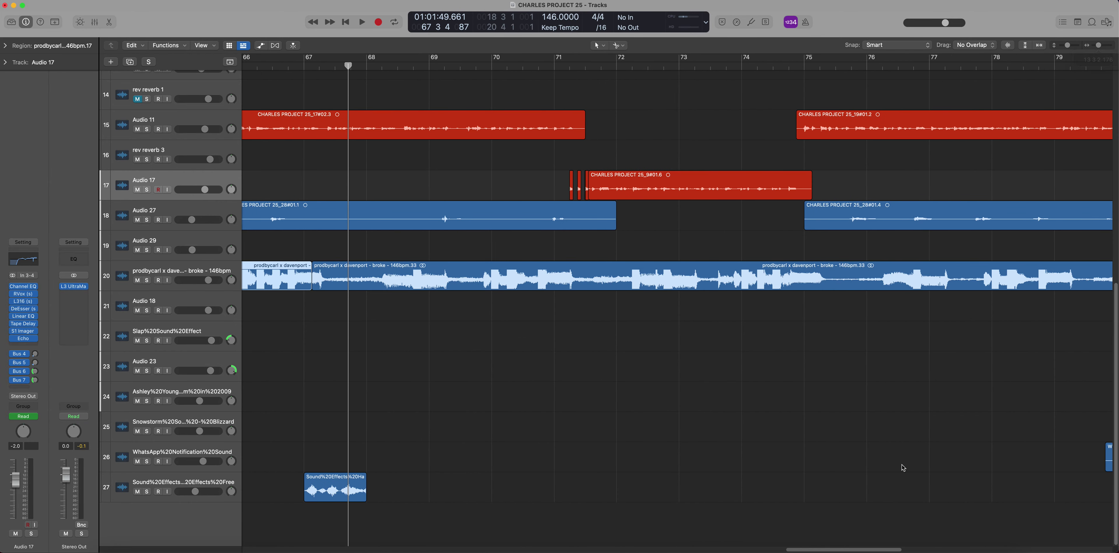
pyautogui.moveTo(809, 550); pyautogui.dragTo(760, 547)
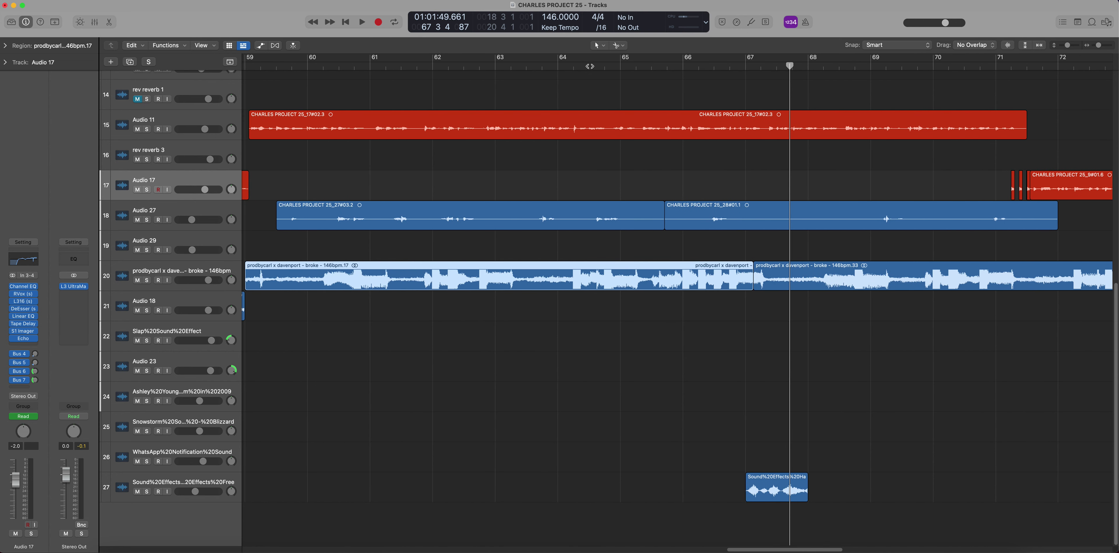
pyautogui.click(561, 64)
pyautogui.press('space')
pyautogui.click(782, 303)
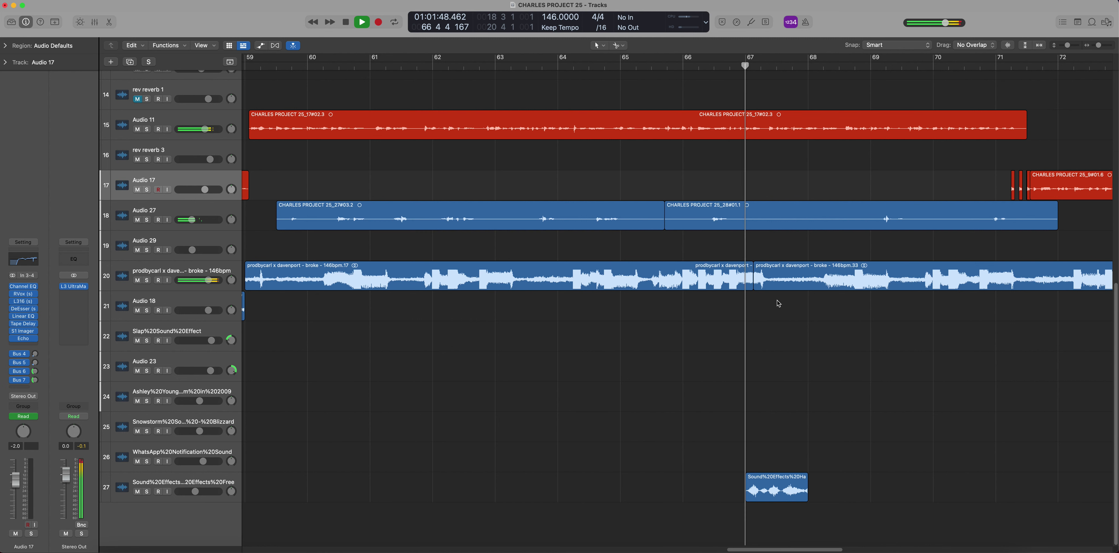
pyautogui.press('space')
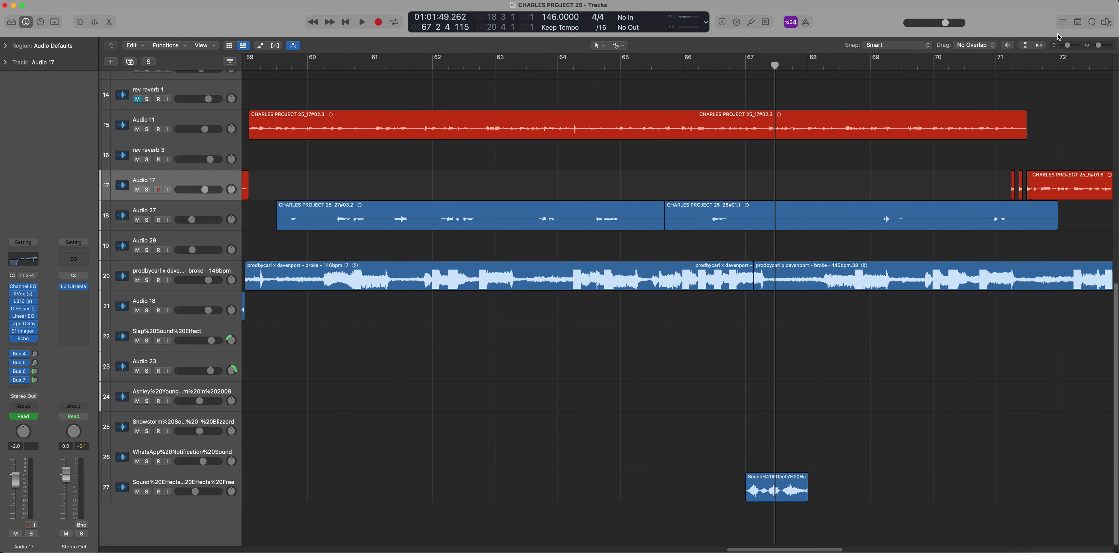
# Play the verse from just before bar 52 to 55 3 and select the Audio 18 track
pyautogui.moveTo(1097, 46); pyautogui.dragTo(1095, 48)
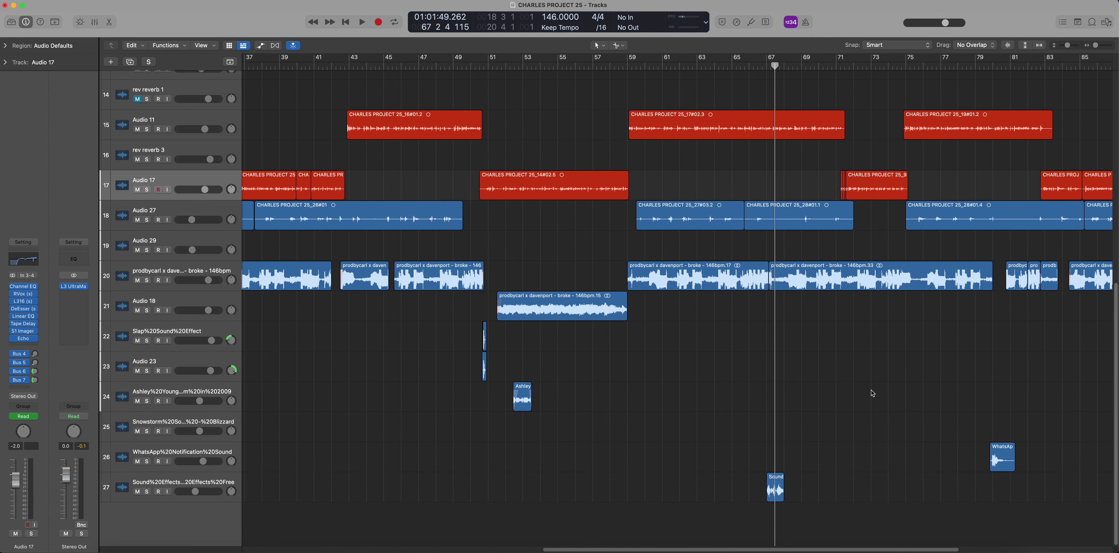
pyautogui.moveTo(631, 64); pyautogui.dragTo(501, 66)
pyautogui.press('space')
pyautogui.click(198, 307)
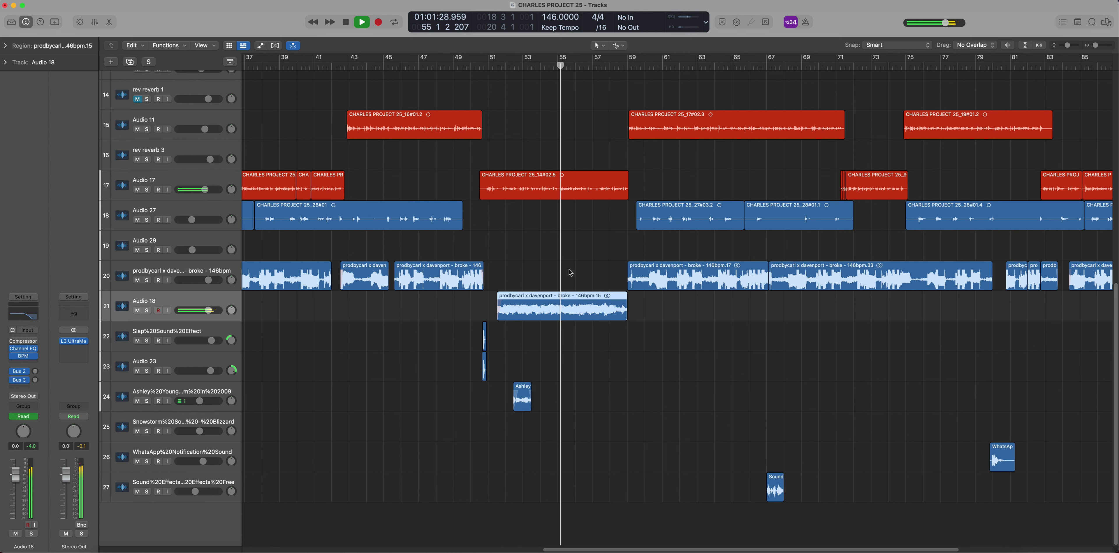
pyautogui.press('space')
# Show automation and examine Audio 18's high cut frequency curve from bar 51 and its Channel EQ high cut filter
pyautogui.press('a')
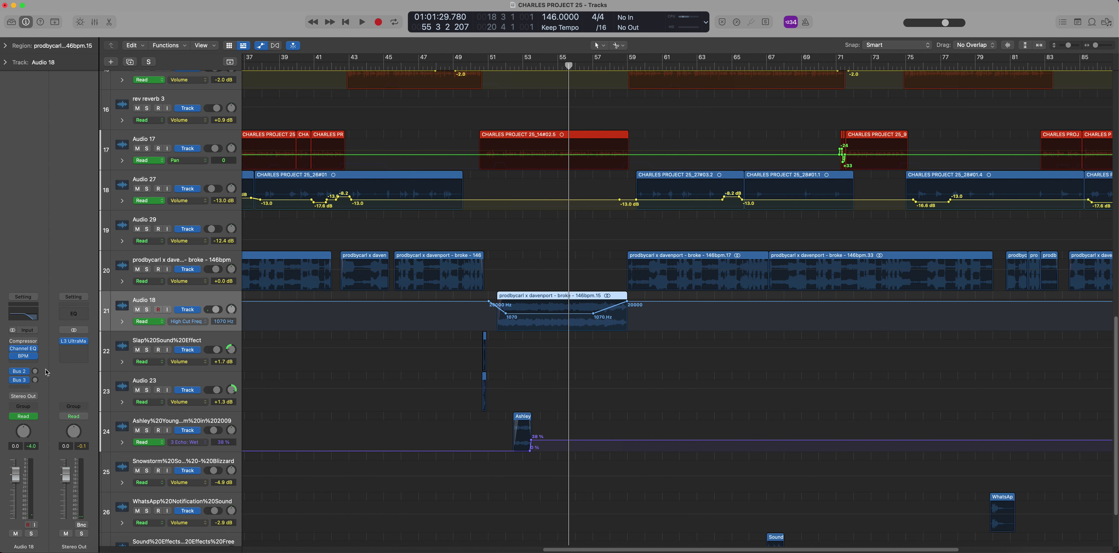
pyautogui.click(26, 351)
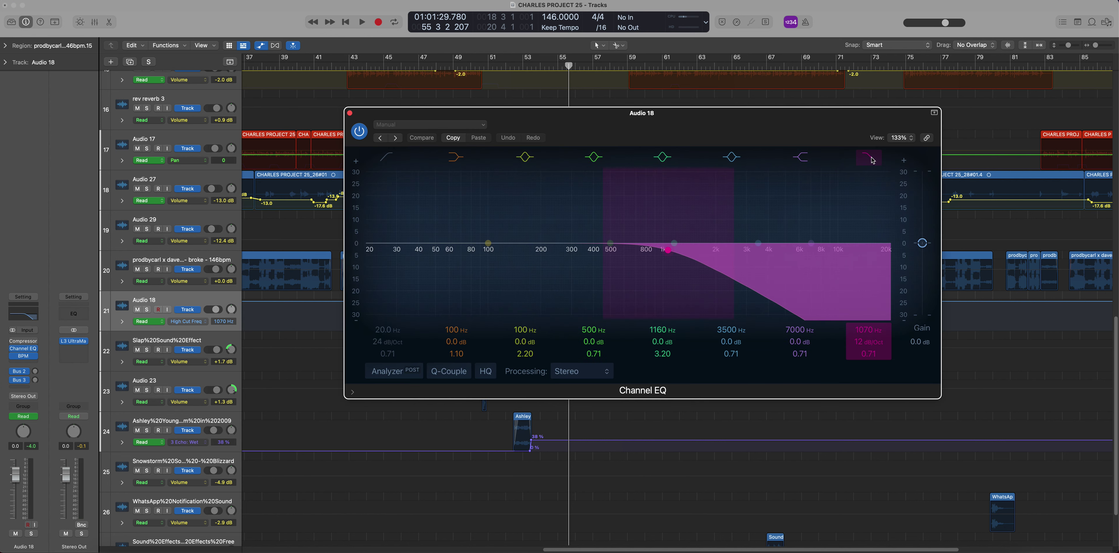
pyautogui.click(349, 113)
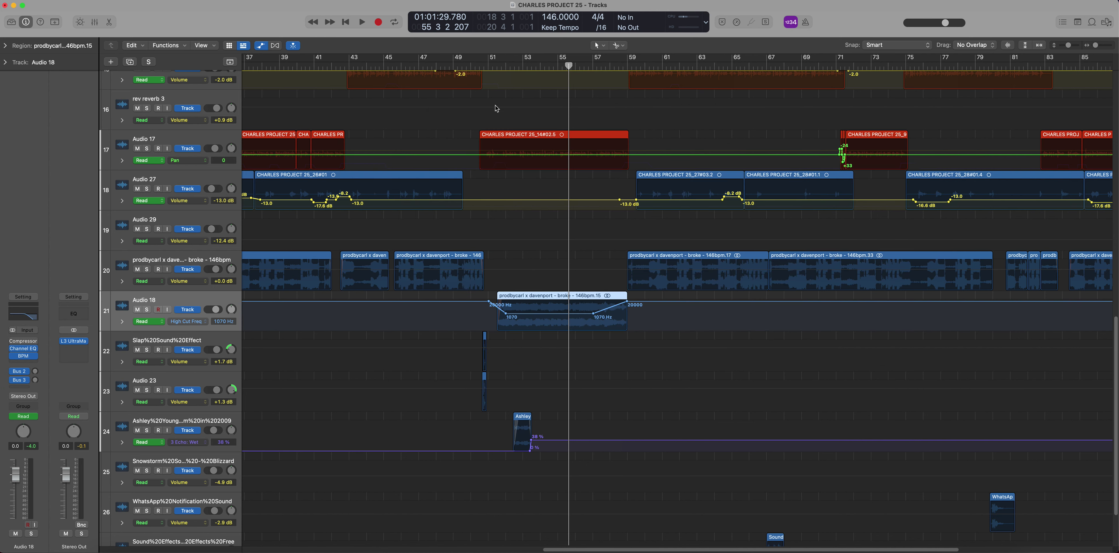
pyautogui.click(488, 64)
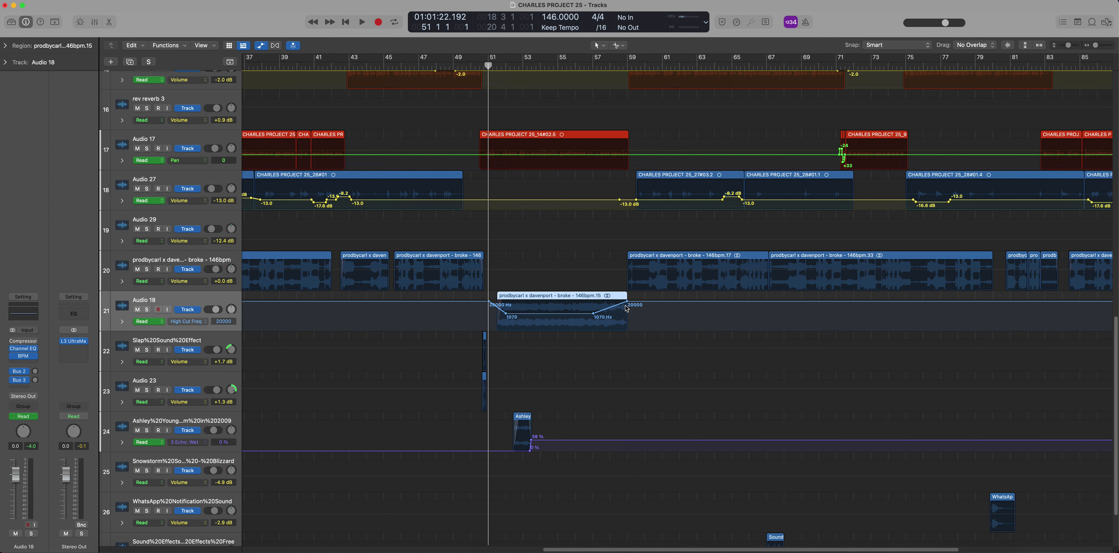
# Hide automation, split the track 20 beat region at bar 66 and delete the piece up to the next region
pyautogui.moveTo(616, 66); pyautogui.dragTo(753, 141)
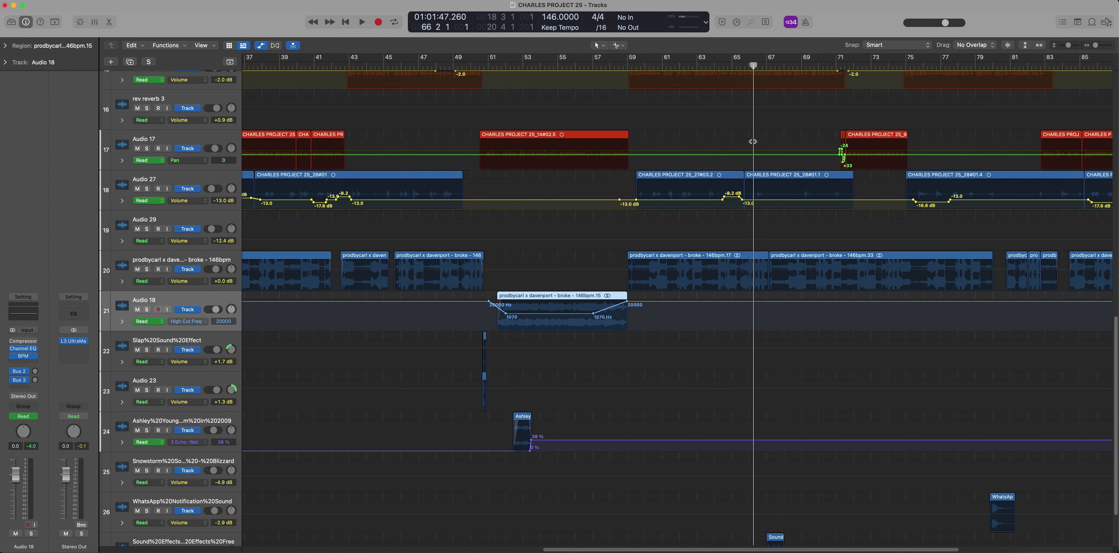
pyautogui.press('a')
pyautogui.moveTo(1095, 46); pyautogui.dragTo(1099, 48)
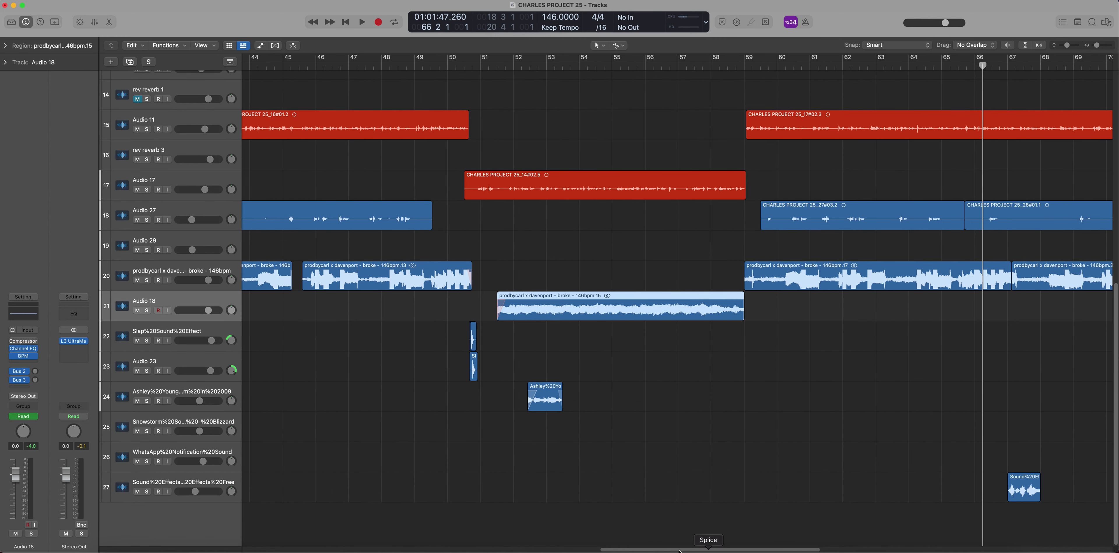
pyautogui.hscroll(10, 712, 539)
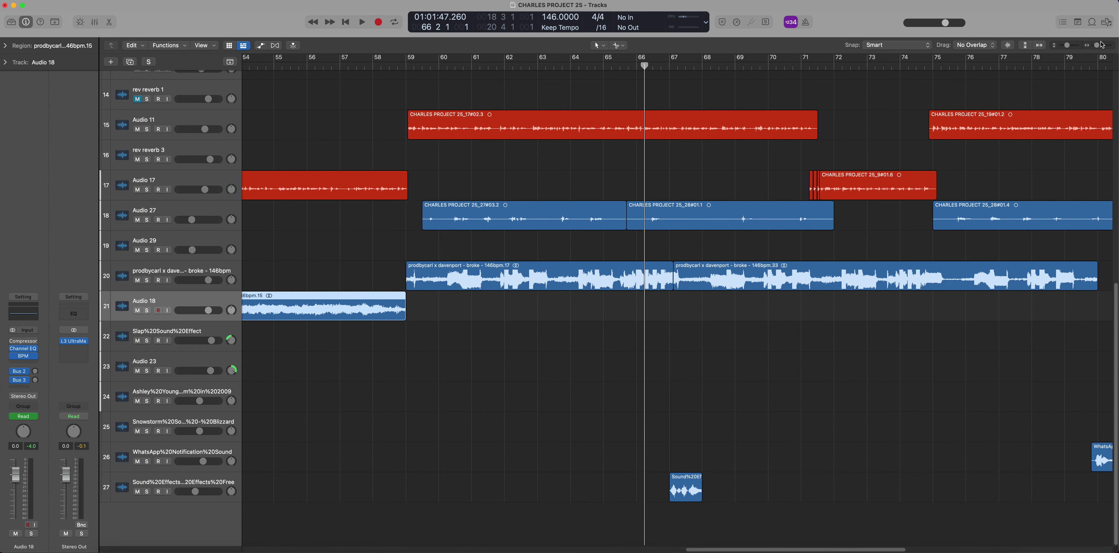
pyautogui.moveTo(1097, 45); pyautogui.dragTo(1099, 45)
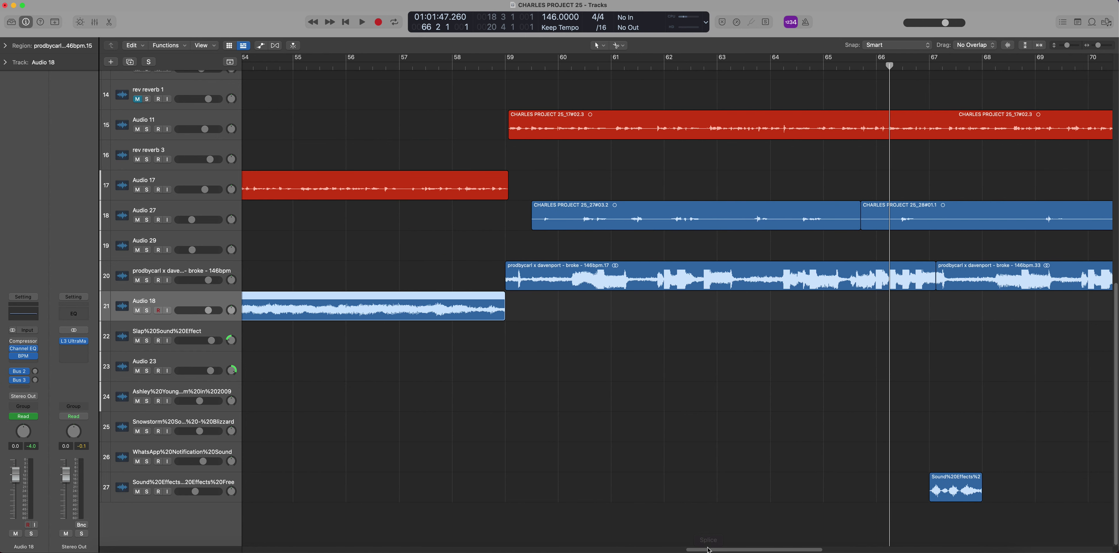
pyautogui.hscroll(6, 708, 549)
pyautogui.moveTo(587, 275); pyautogui.dragTo(574, 278)
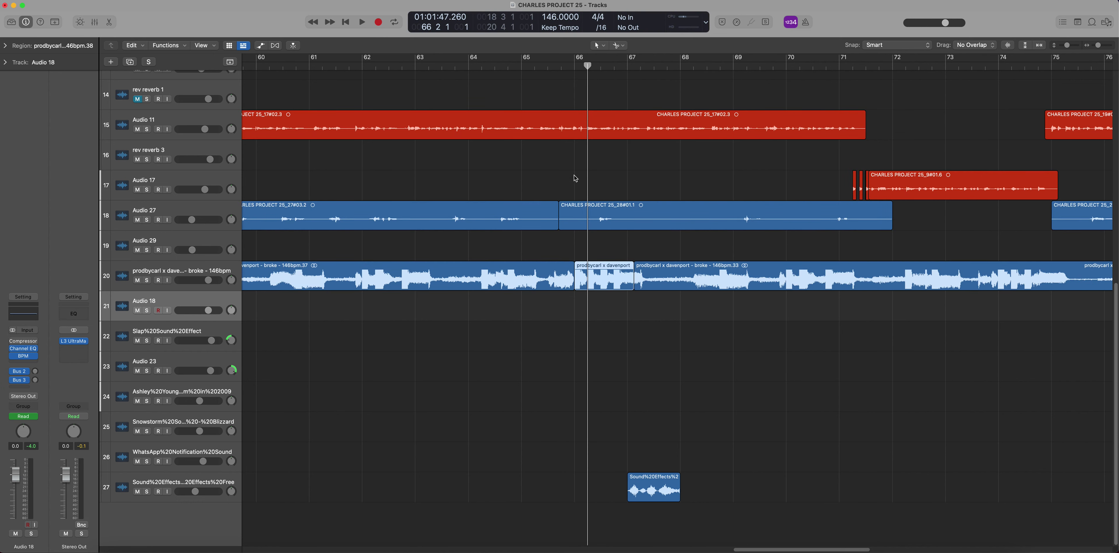
pyautogui.press('Delete')
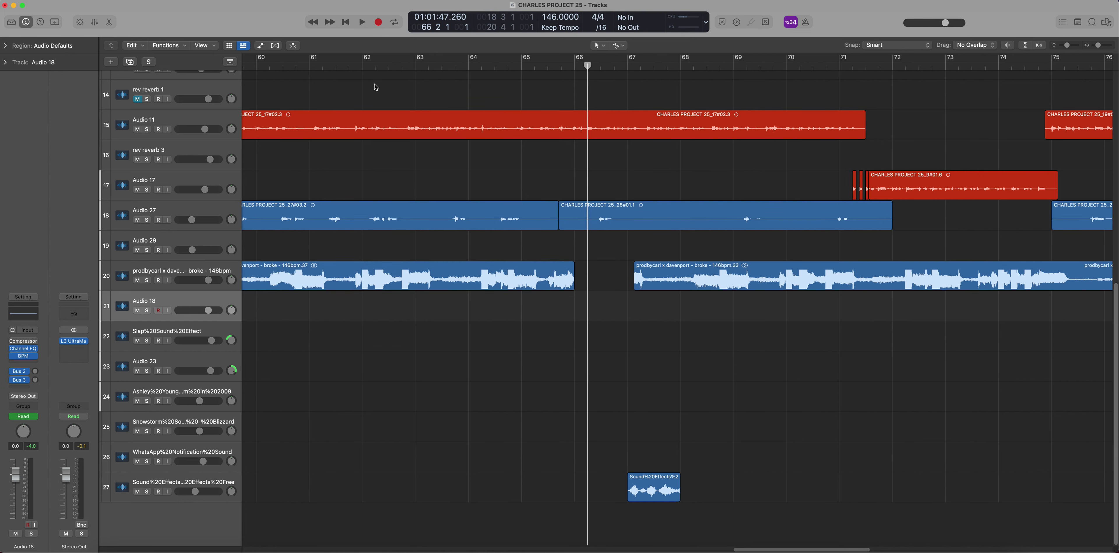
# Play the song from just after bar 61 through the one-bar beat gap to the start of bar 68
pyautogui.click(329, 67)
pyautogui.press('space')
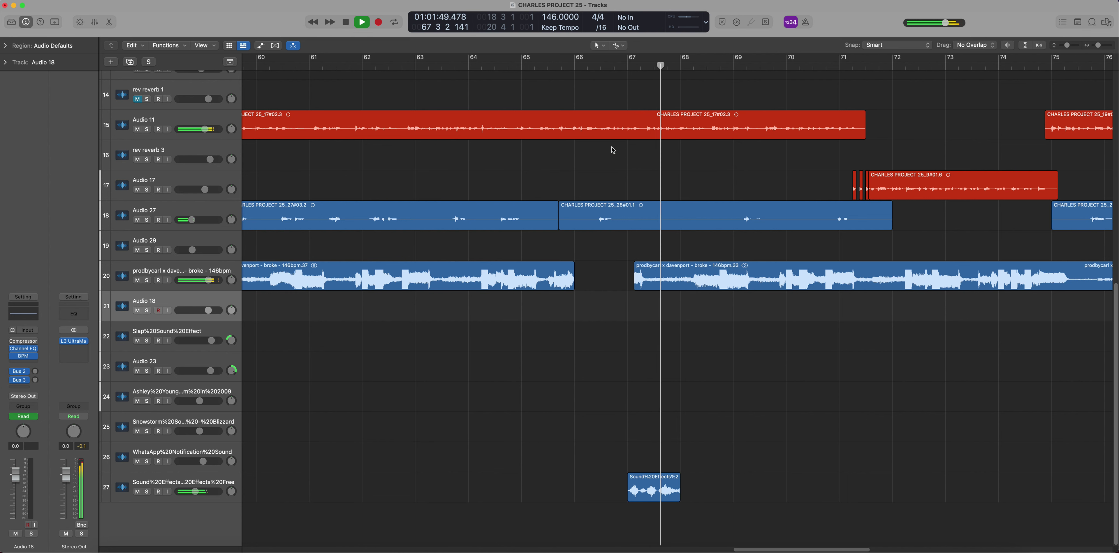
pyautogui.press('space')
# Extend the later beat region's start back to bar 67 and apply the Fade tool to the gap's edges at bars 66 and 67
pyautogui.moveTo(634, 289); pyautogui.dragTo(628, 290)
pyautogui.click(619, 313)
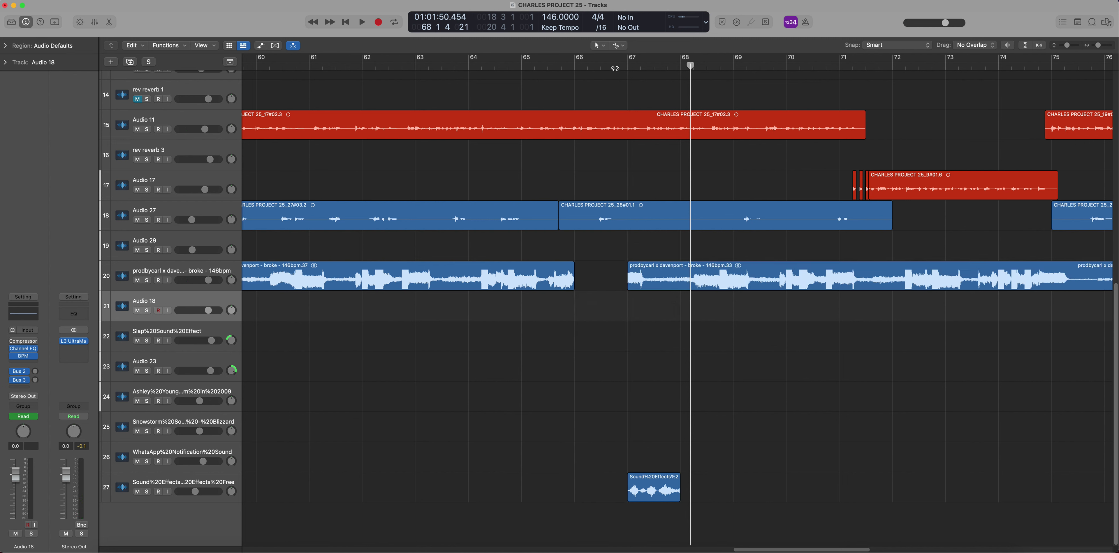
pyautogui.click(619, 45)
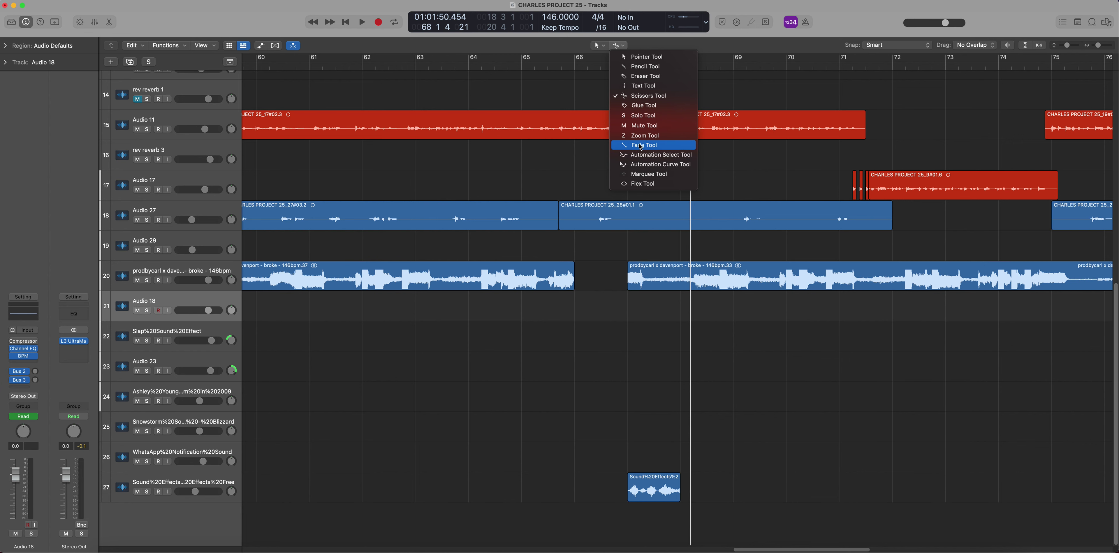
pyautogui.click(649, 145)
pyautogui.moveTo(1098, 46); pyautogui.dragTo(1099, 46)
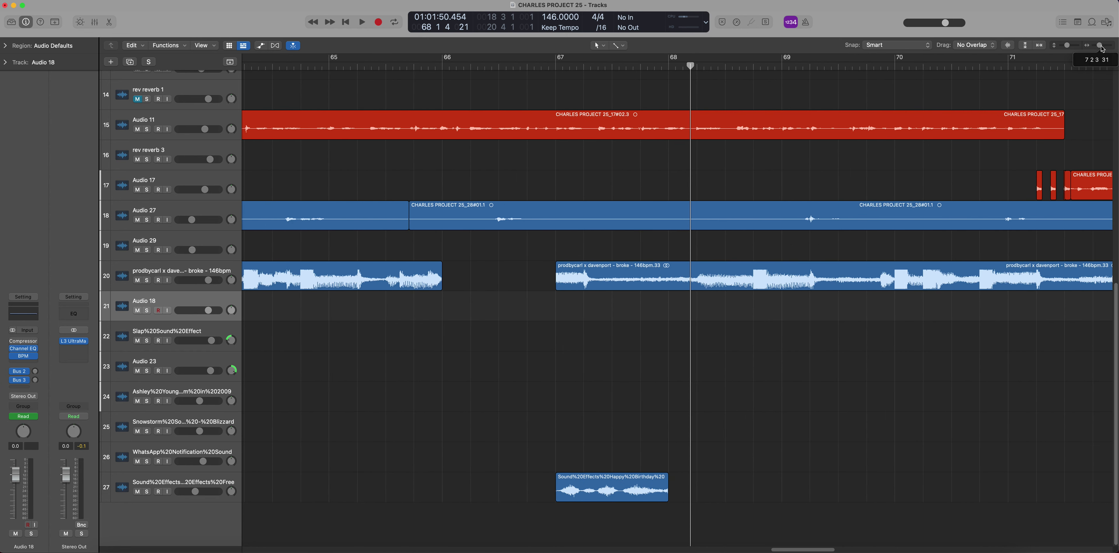
pyautogui.click(441, 288)
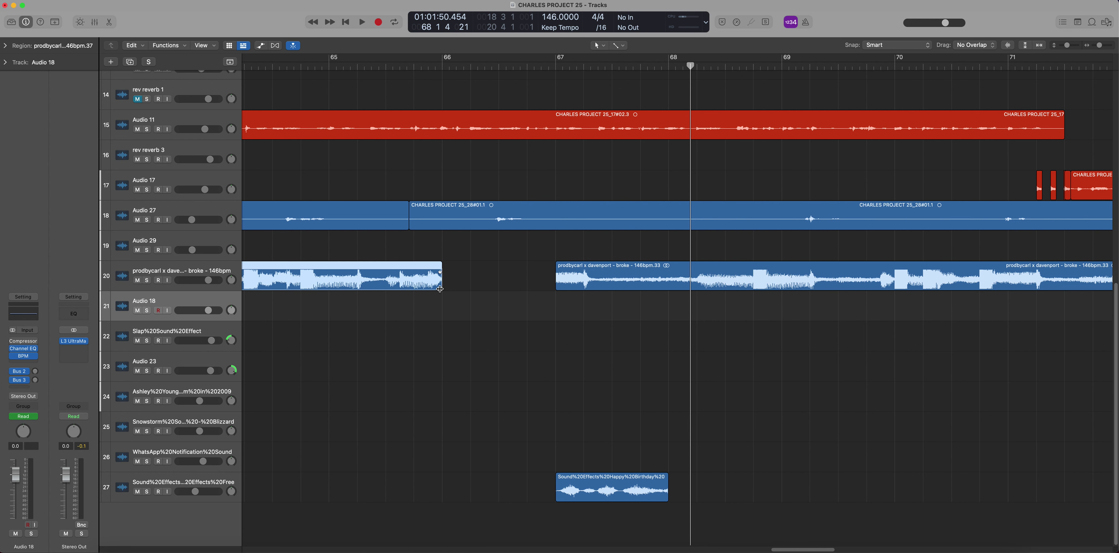
pyautogui.click(556, 284)
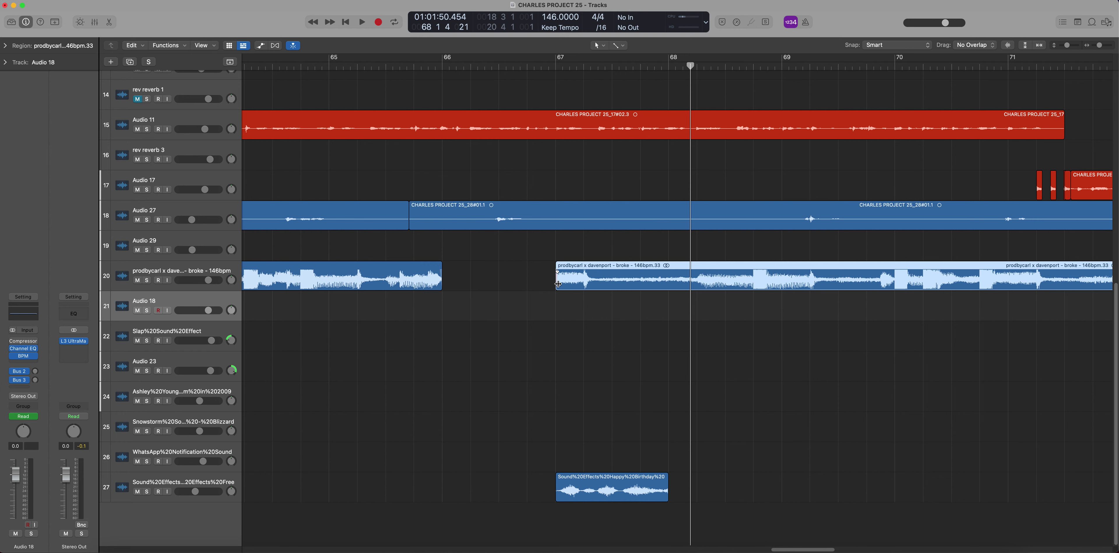
# Examine the start of the beat region at bar 67 up close and check its fade options
pyautogui.rightClick(558, 277)
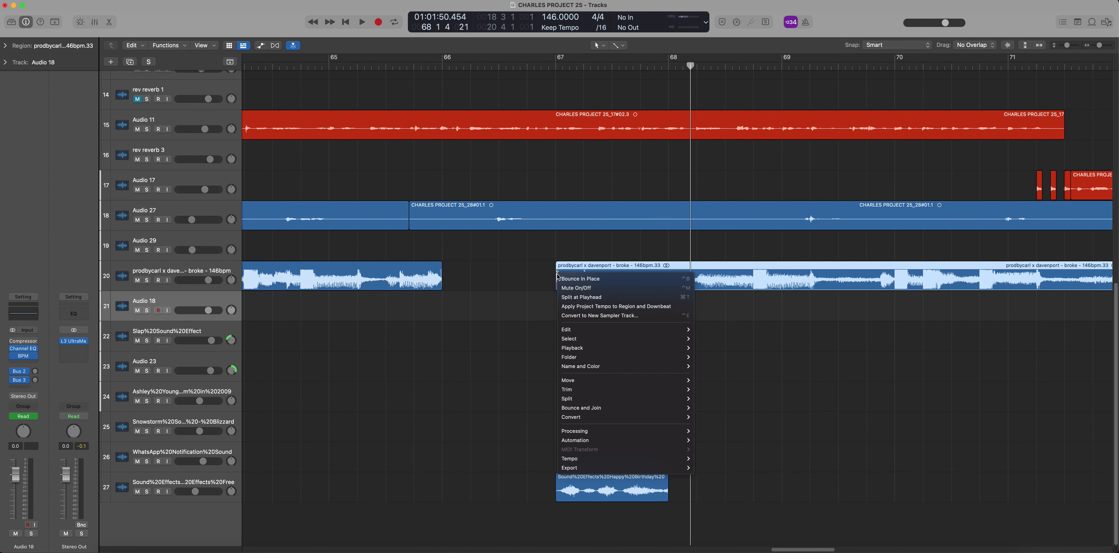
pyautogui.click(784, 111)
pyautogui.moveTo(1099, 45); pyautogui.dragTo(1101, 45)
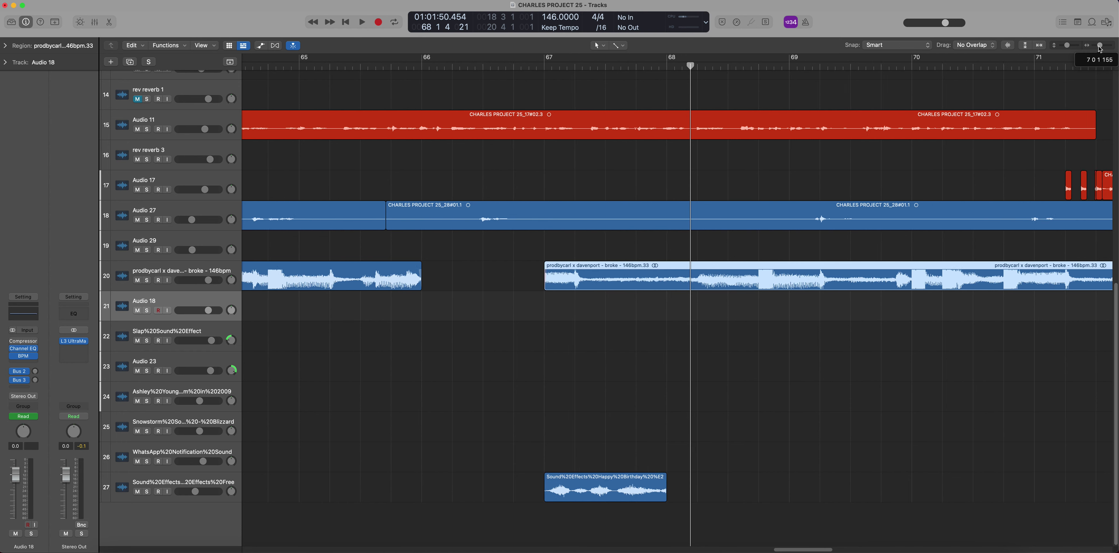
pyautogui.click(435, 260)
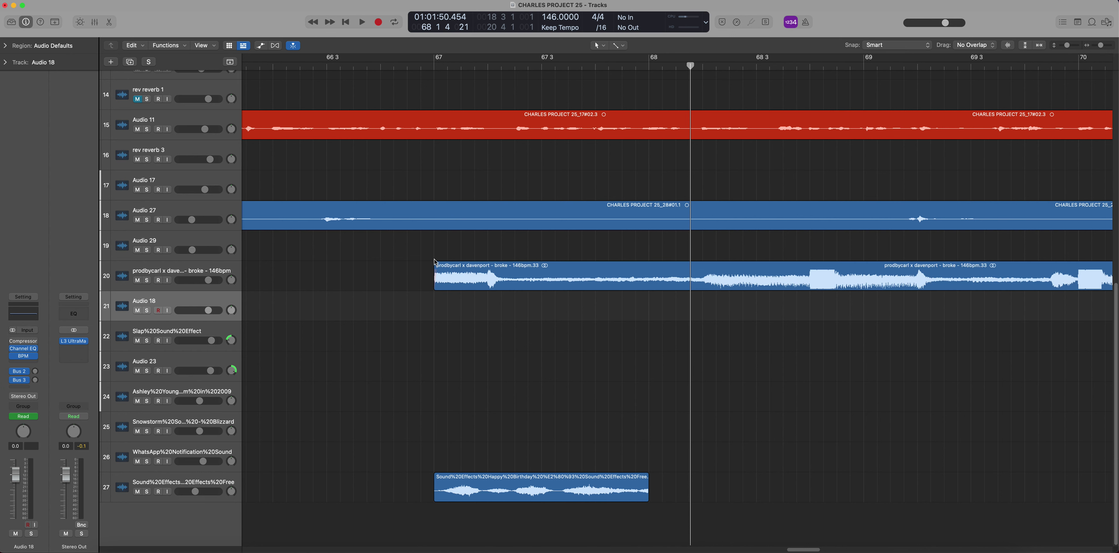
pyautogui.rightClick(438, 274)
pyautogui.press('Escape')
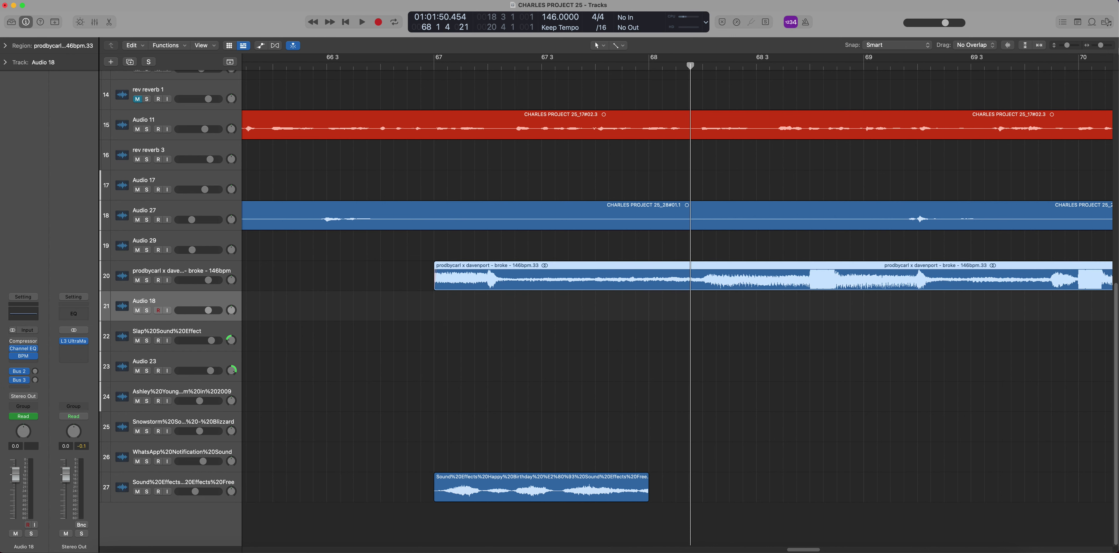
# Play the song from bar 64 through the beat gap to 67 3
pyautogui.moveTo(1101, 46); pyautogui.dragTo(1097, 48)
pyautogui.doubleClick(289, 65)
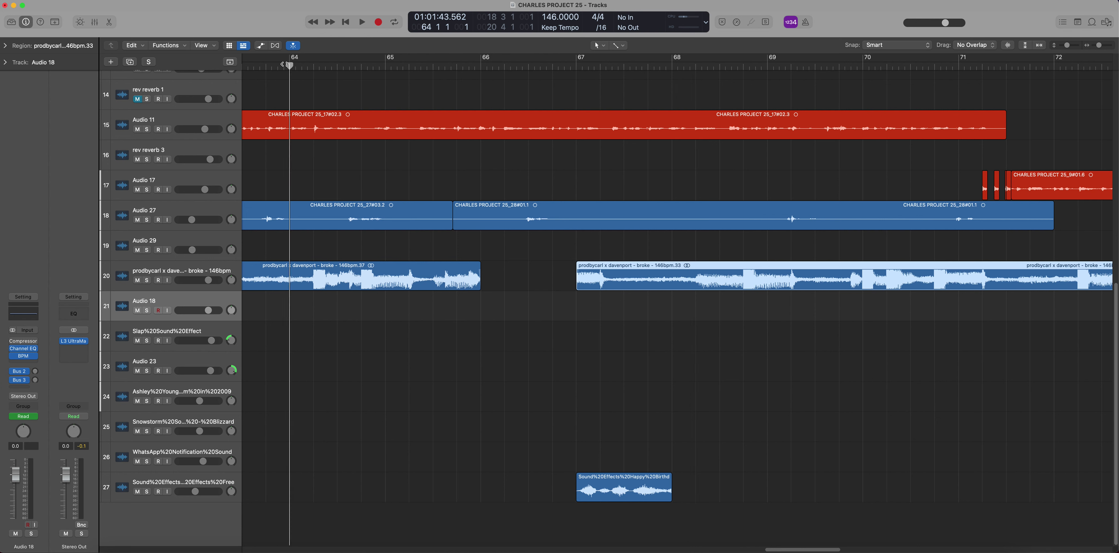
pyautogui.click(517, 338)
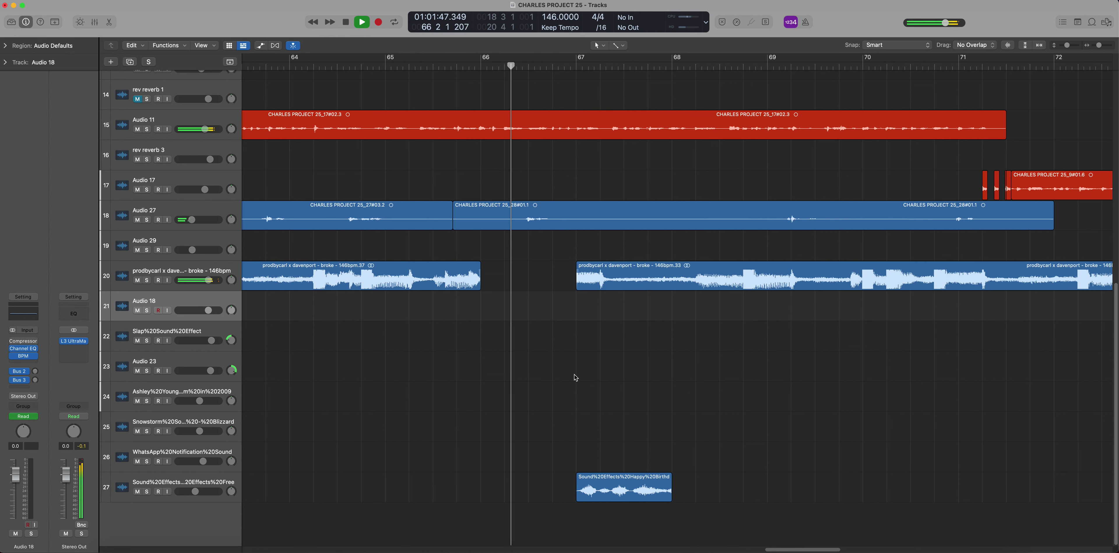
pyautogui.press('space')
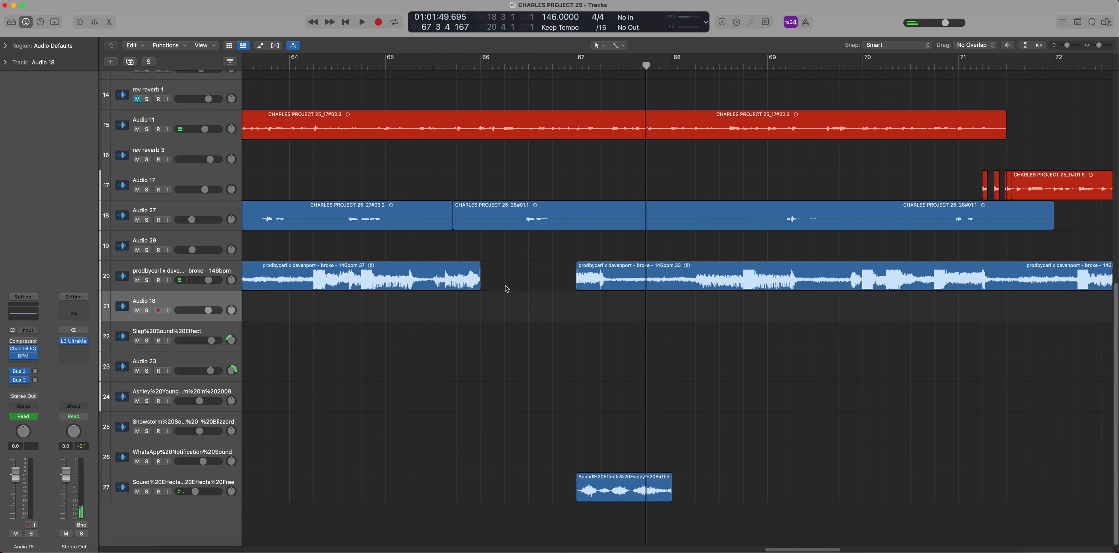
# Extend the earlier beat region to bar 67, split it at 66 2 and 66 3 with the Scissors tool, and delete the piece between
pyautogui.moveTo(483, 289); pyautogui.dragTo(576, 307)
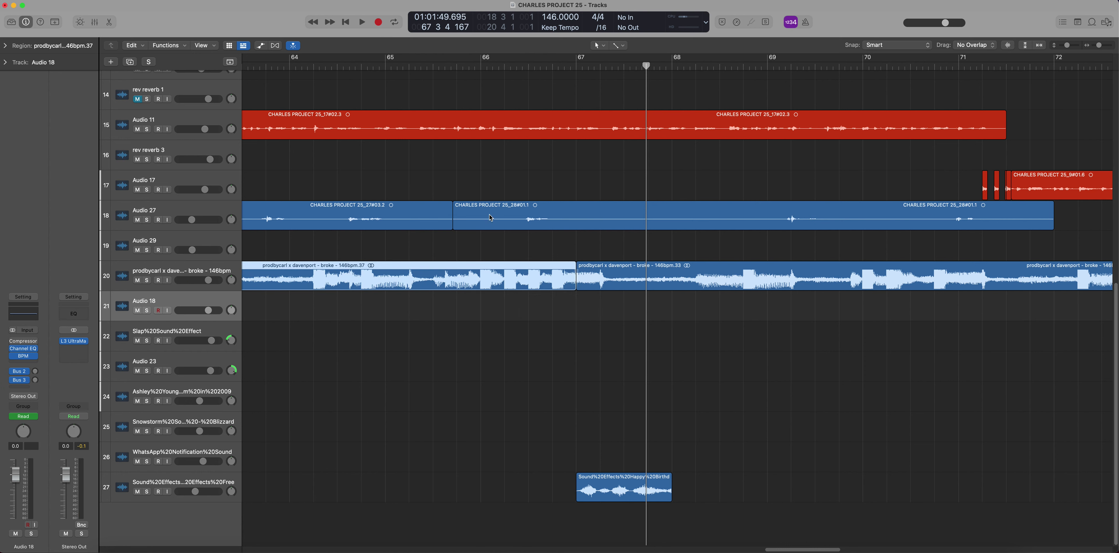
pyautogui.click(624, 44)
pyautogui.click(669, 97)
pyautogui.keyDown('super'); pyautogui.click(505, 286); pyautogui.keyUp('super')
pyautogui.click(530, 287)
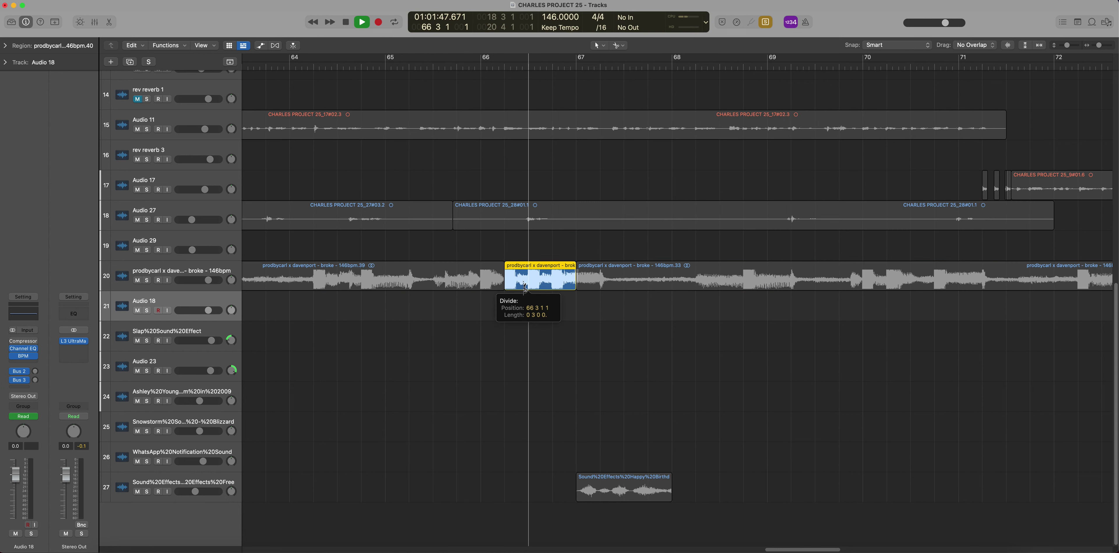
pyautogui.press('Delete')
# Split the remaining beat piece at about 66 4 and 66 4 3 and delete the short section between the cuts
pyautogui.moveTo(556, 287); pyautogui.dragTo(553, 287)
pyautogui.moveTo(561, 288); pyautogui.dragTo(560, 289)
pyautogui.press('Delete')
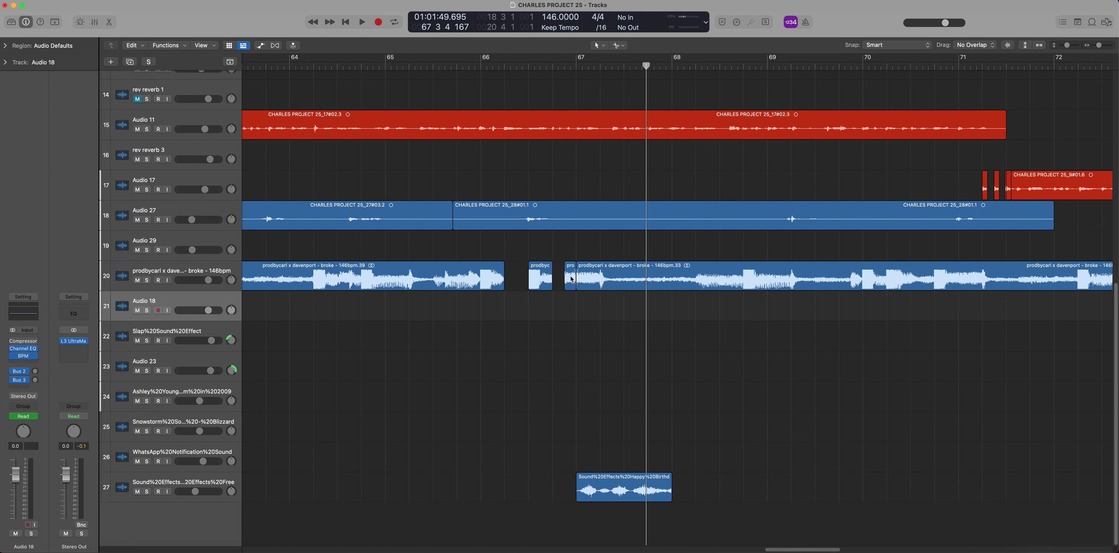
# With the Fade tool, fade the end of the beat region at 66 2 and the edges of the short pieces at 66 3 and 66 4 3
pyautogui.click(625, 45)
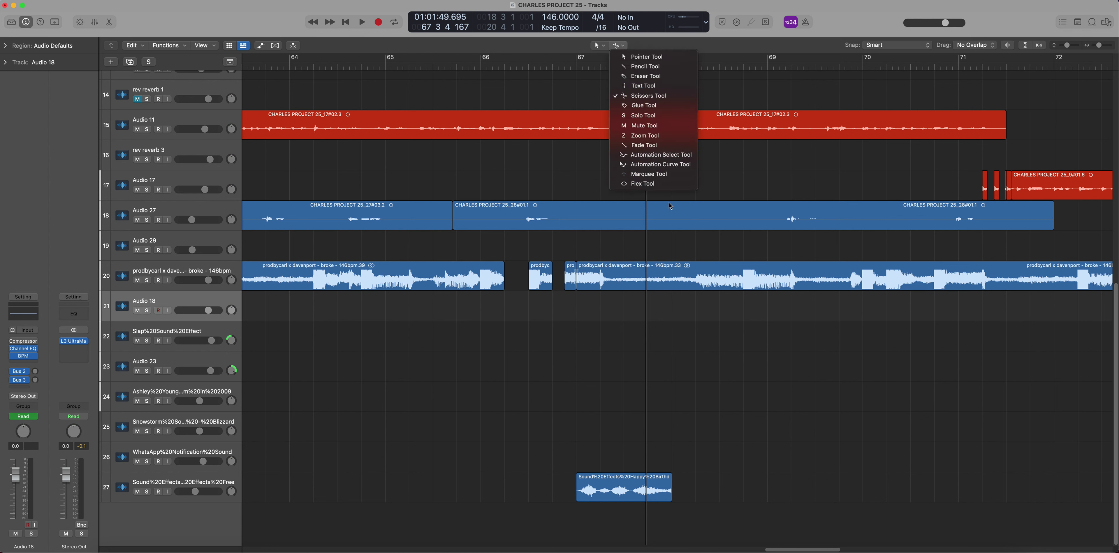
pyautogui.click(654, 146)
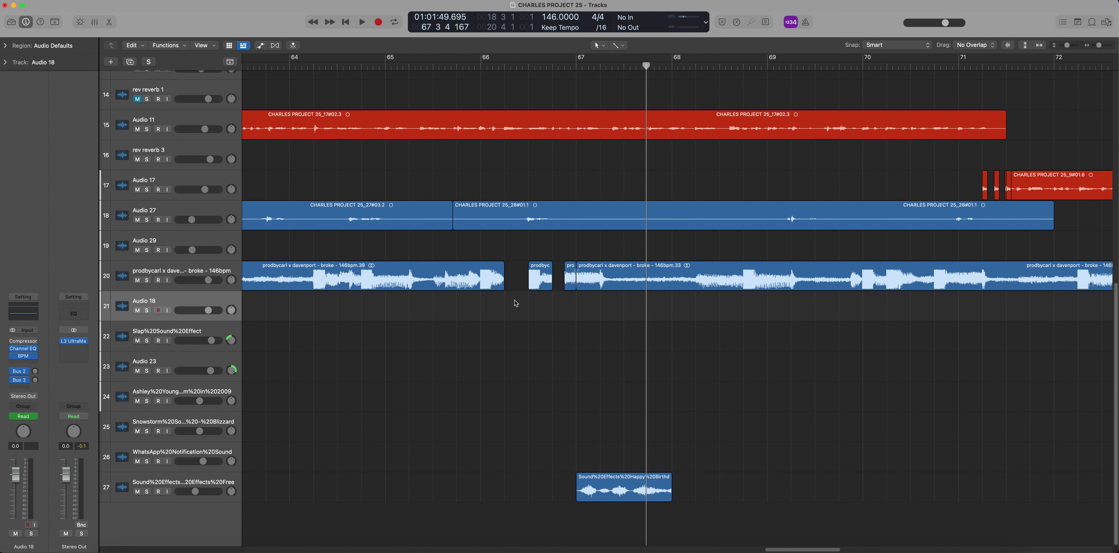
pyautogui.click(502, 284)
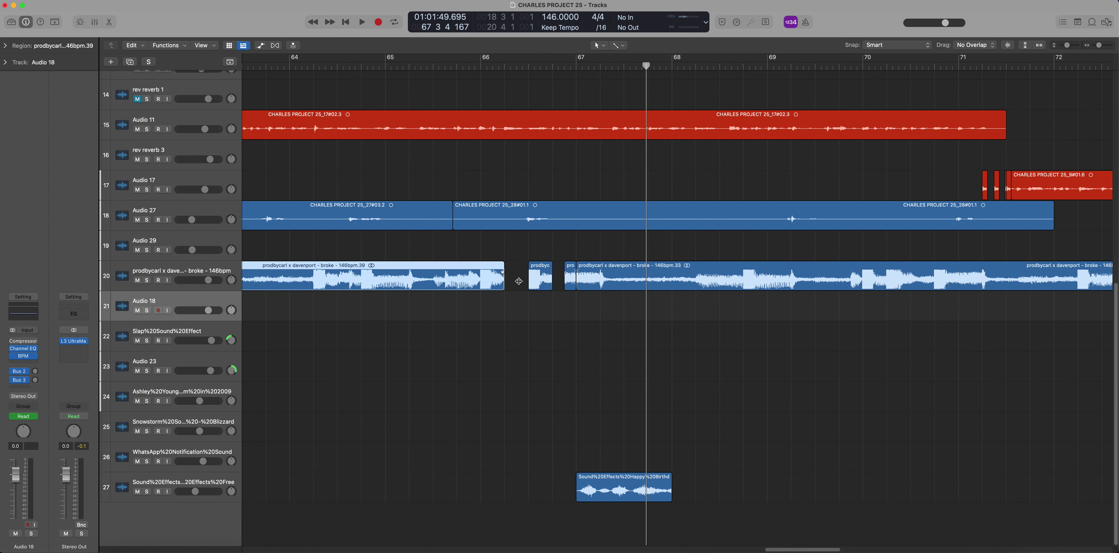
pyautogui.click(526, 64)
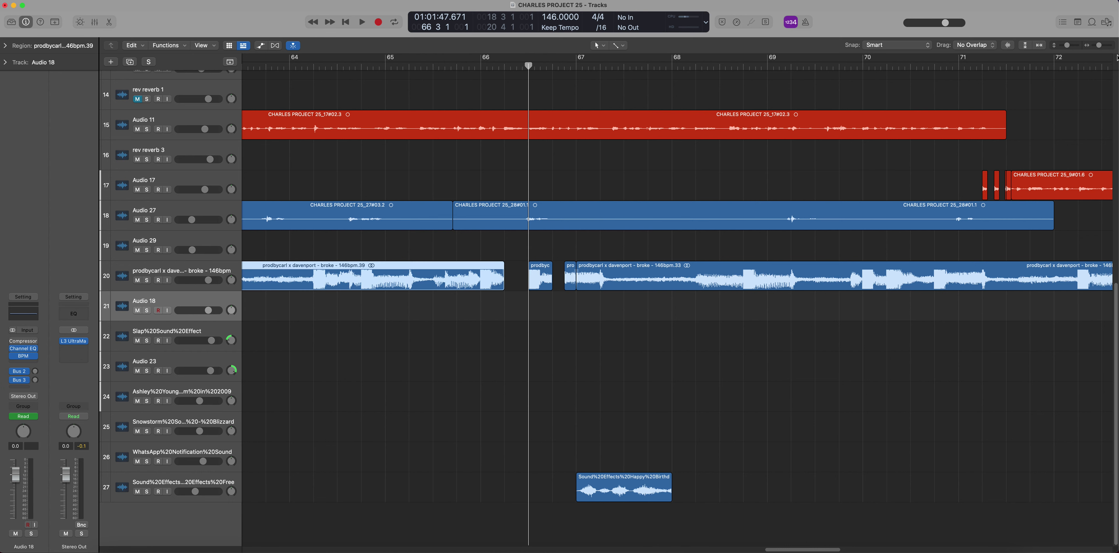
pyautogui.click(1102, 46)
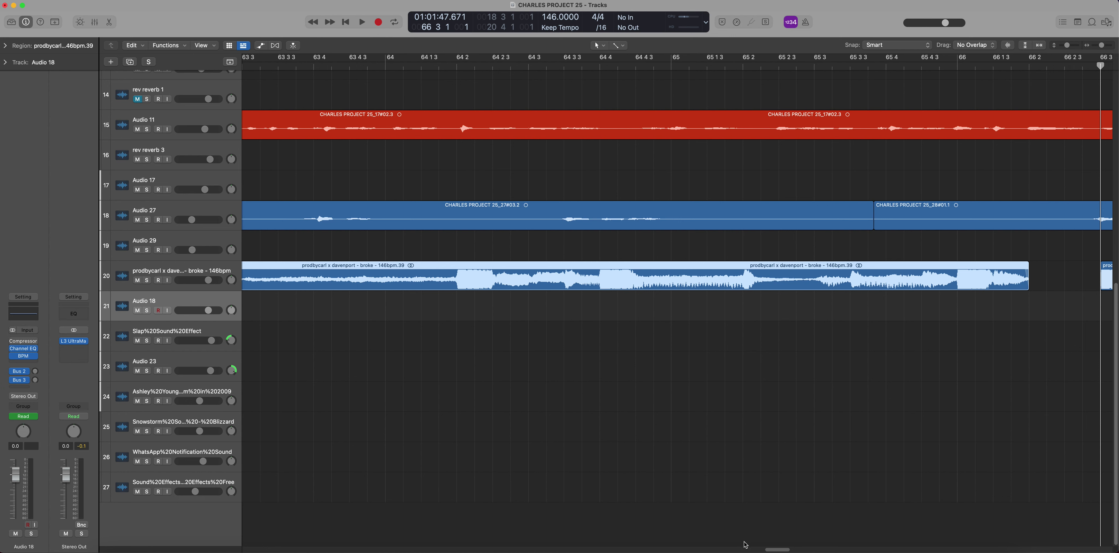
pyautogui.moveTo(779, 549); pyautogui.dragTo(793, 551)
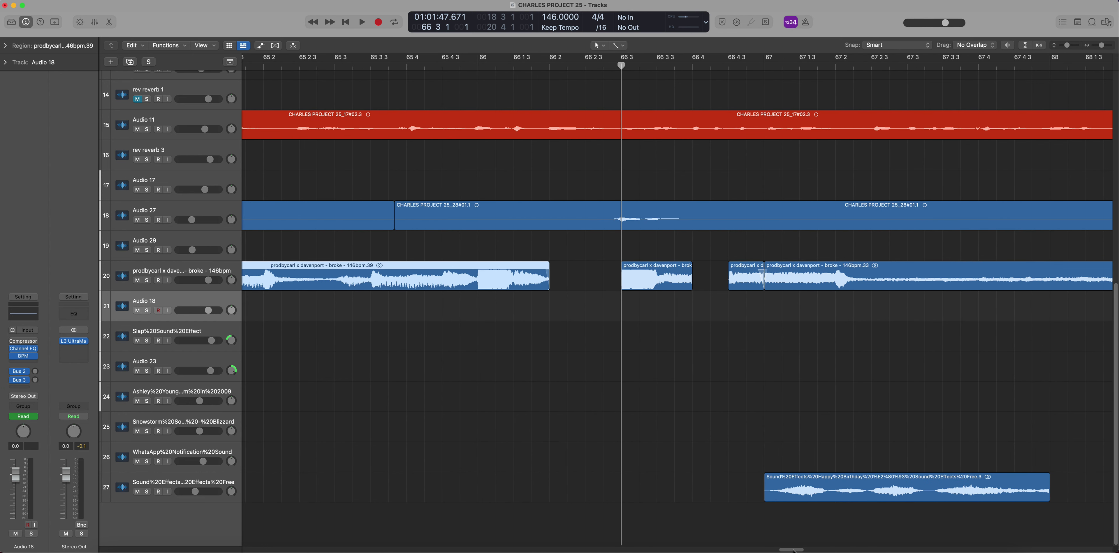
pyautogui.click(622, 282)
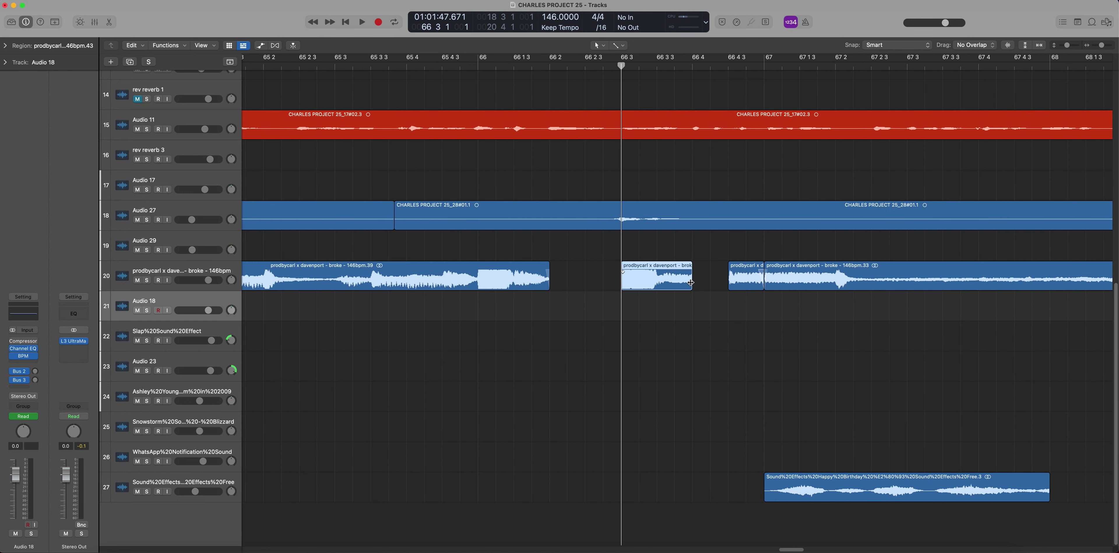
pyautogui.click(729, 281)
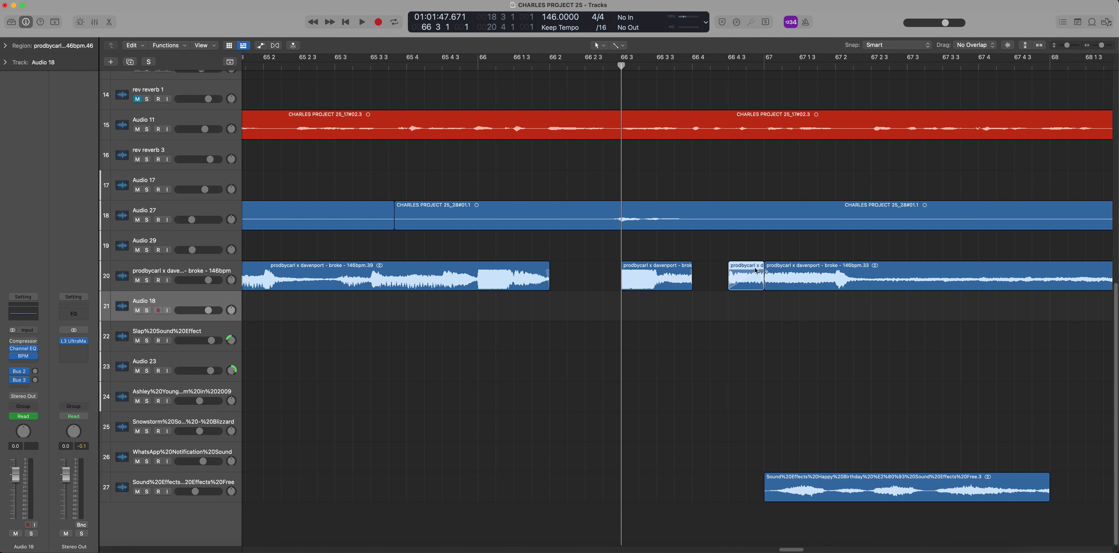
pyautogui.rightClick(740, 275)
pyautogui.click(766, 310)
# Play the song from bar 65 through the faded beat gaps to 67 3
pyautogui.moveTo(1102, 46); pyautogui.dragTo(1099, 46)
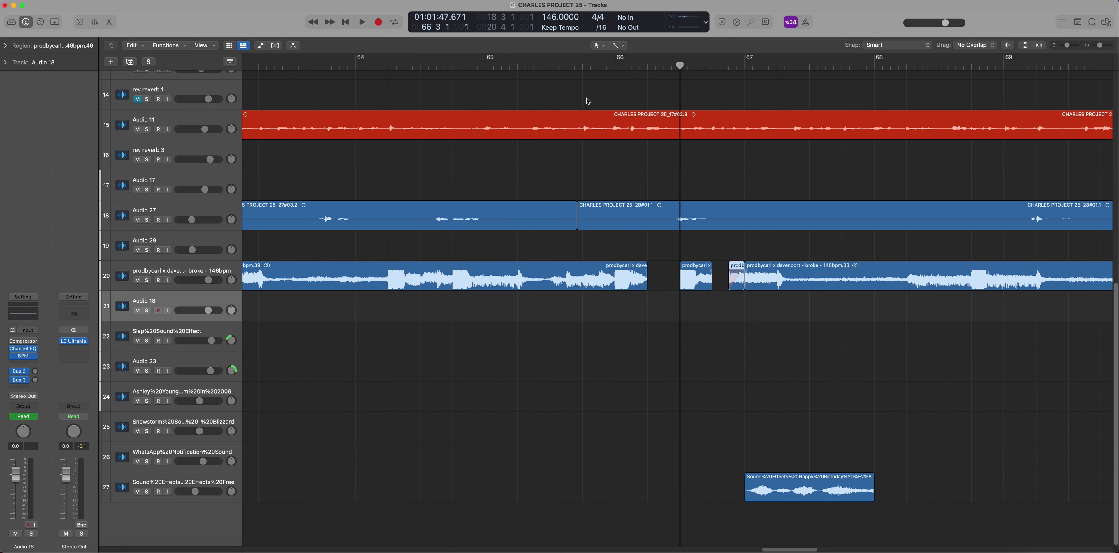
pyautogui.click(488, 74)
pyautogui.click(486, 67)
pyautogui.press('space')
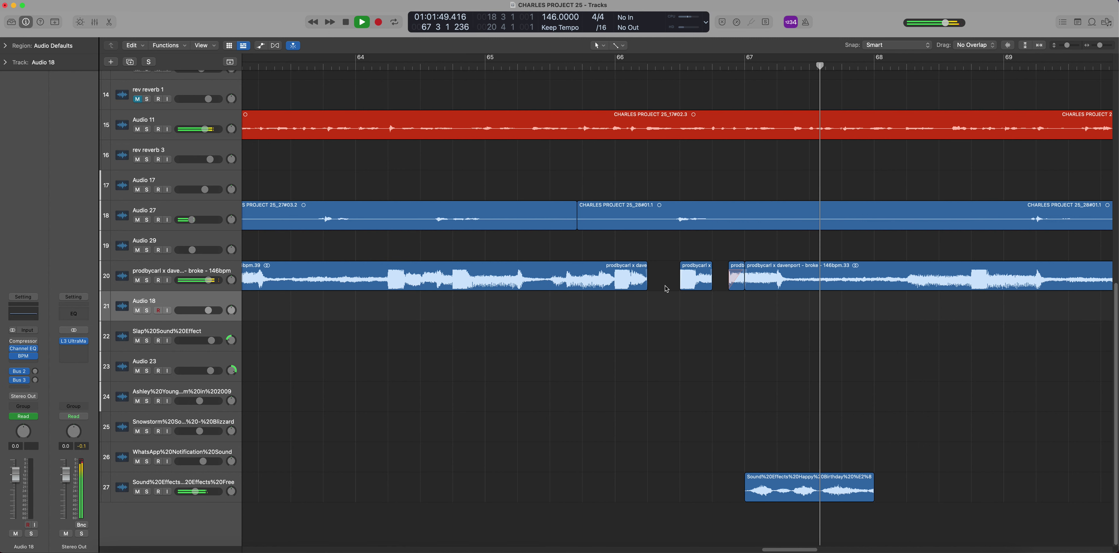
pyautogui.press('space')
pyautogui.moveTo(647, 284); pyautogui.dragTo(646, 284)
pyautogui.click(657, 242)
# Play the song from bar 71 through the beat gap at bar 80 to 81 1
pyautogui.click(436, 68)
pyautogui.moveTo(1100, 46); pyautogui.dragTo(1097, 46)
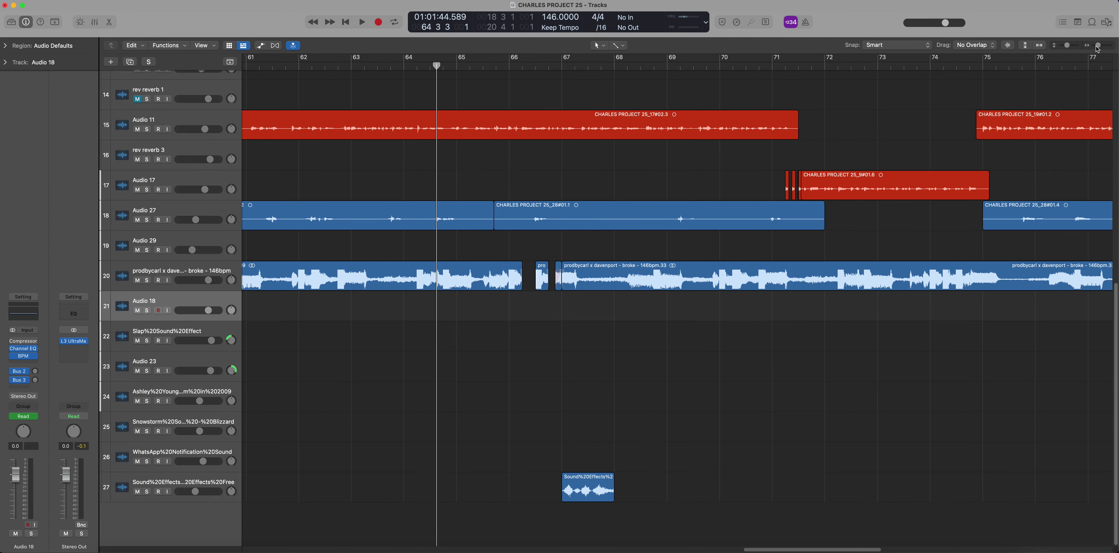
pyautogui.moveTo(1097, 47); pyautogui.dragTo(1094, 47)
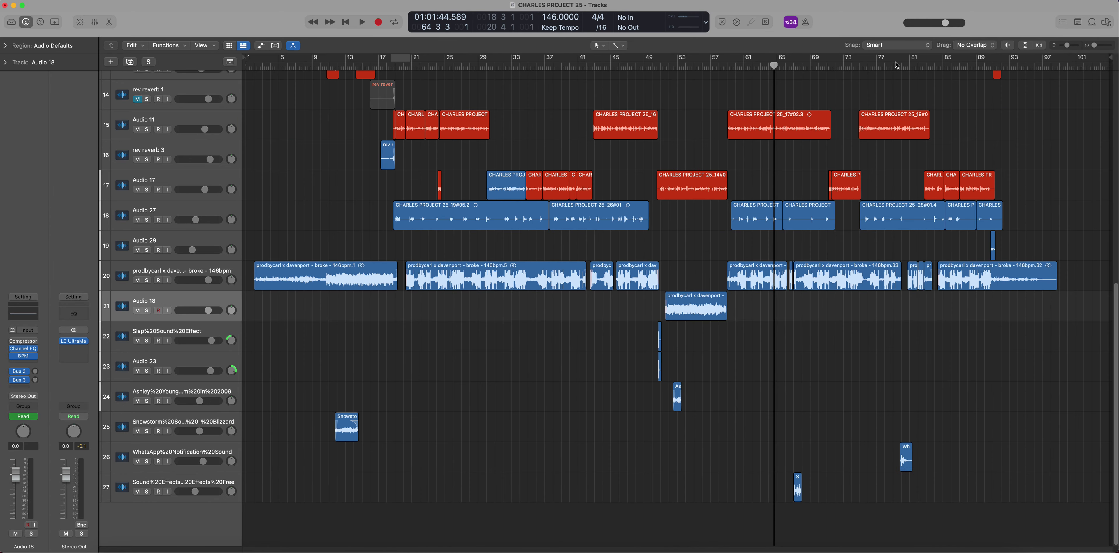
pyautogui.click(894, 65)
pyautogui.moveTo(1097, 45); pyautogui.dragTo(1099, 45)
pyautogui.scroll(1, 721, 72)
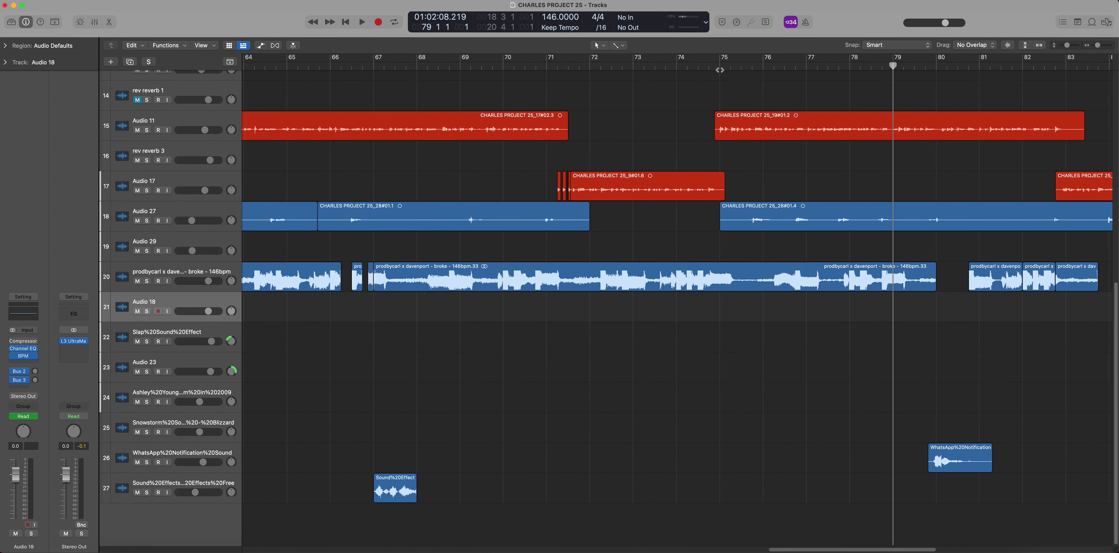
pyautogui.click(548, 67)
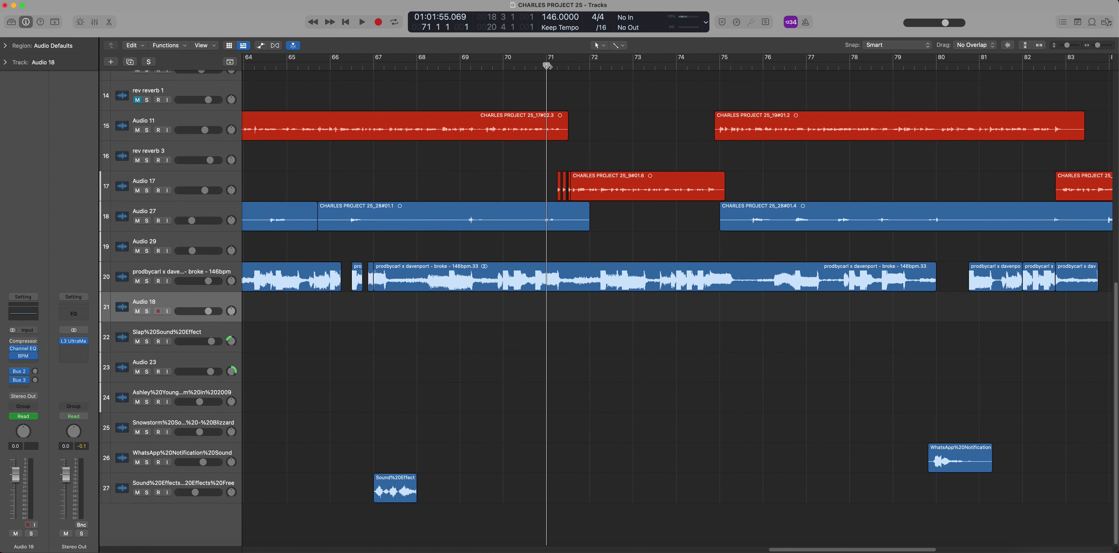
pyautogui.press('space')
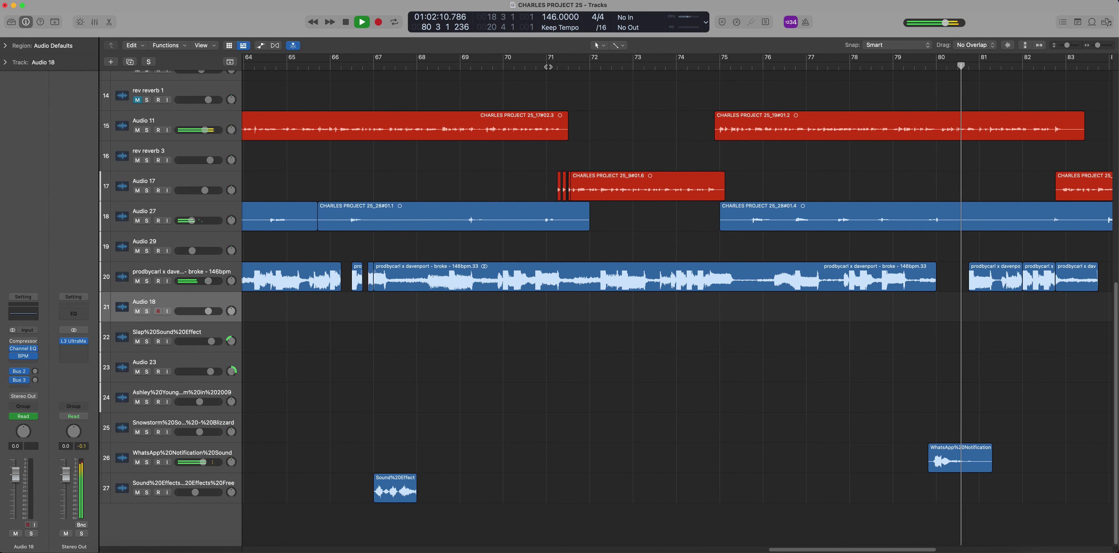
pyautogui.press('space')
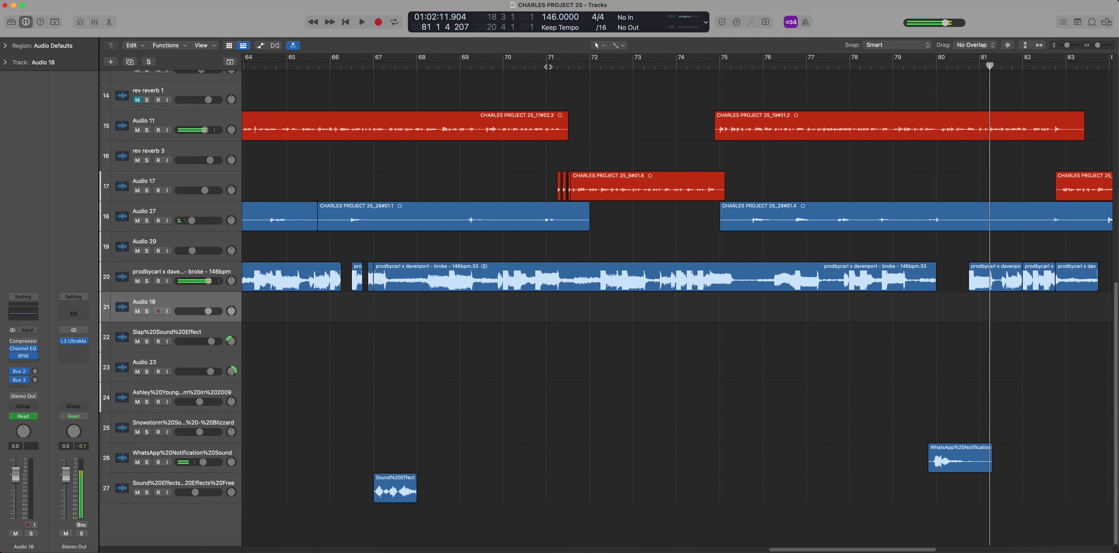
# Select the WhatsApp notification sound track and scrub the playhead across the beat gap from bar 80 to 80 4
pyautogui.click(156, 471)
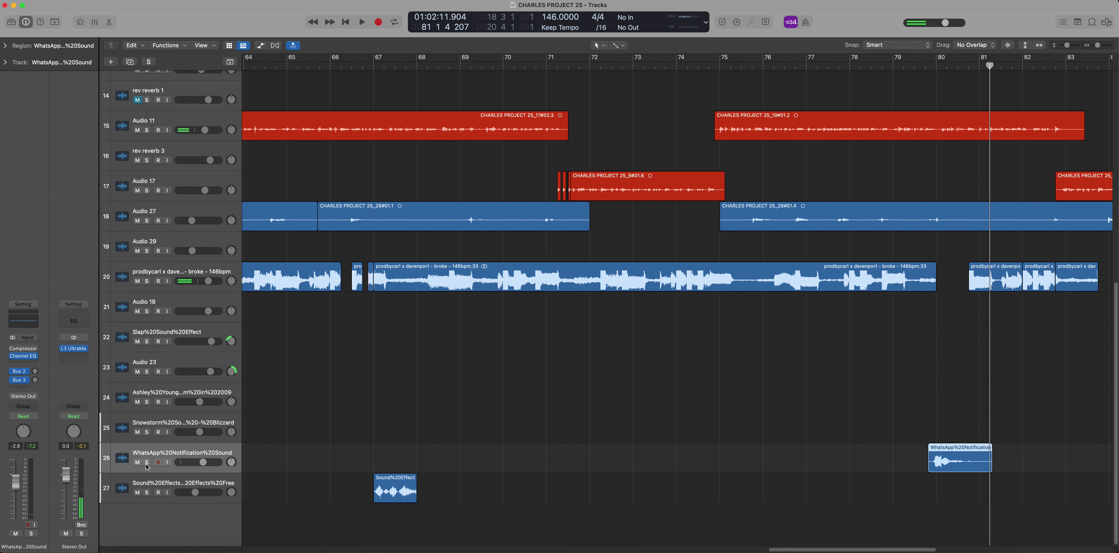
pyautogui.click(978, 343)
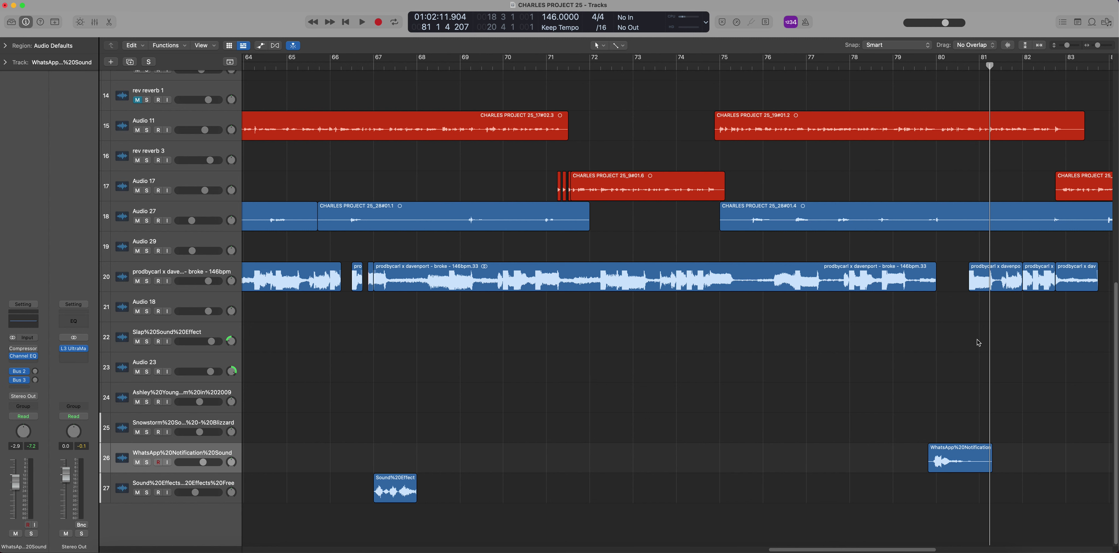
pyautogui.moveTo(932, 63); pyautogui.dragTo(968, 90)
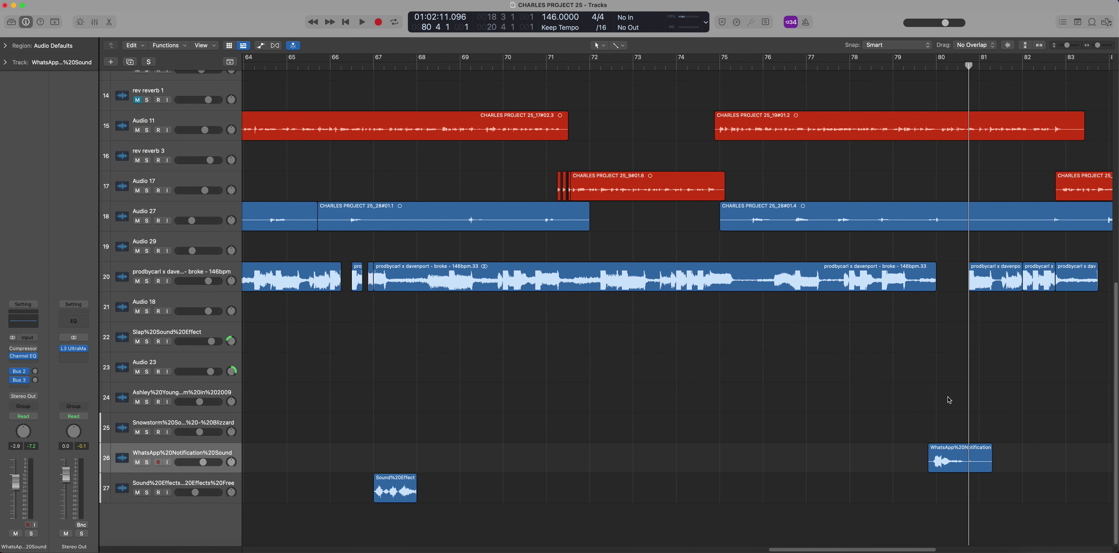
# Extend the beat region ending at bar 80 across the gap to about 80 4 and play the song from about bar 79
pyautogui.press(',')
pyautogui.press(',')
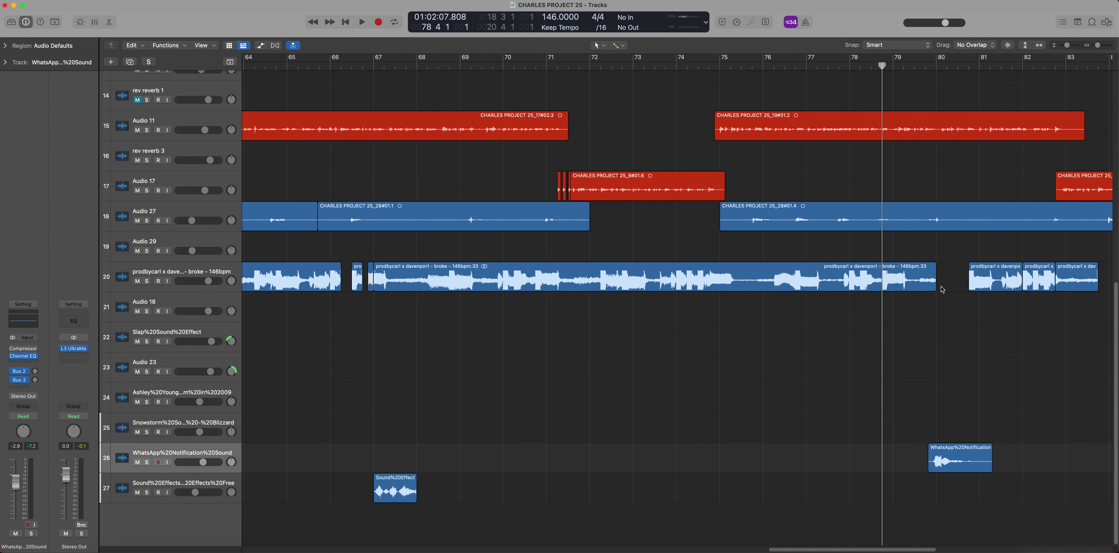
pyautogui.moveTo(935, 290); pyautogui.dragTo(971, 291)
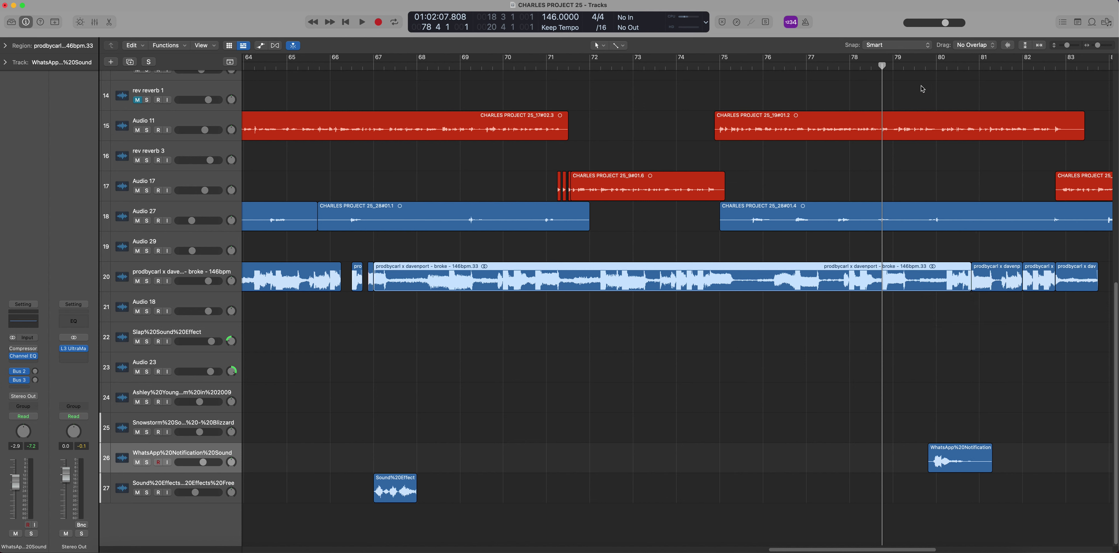
pyautogui.click(897, 67)
pyautogui.press('space')
pyautogui.click(989, 337)
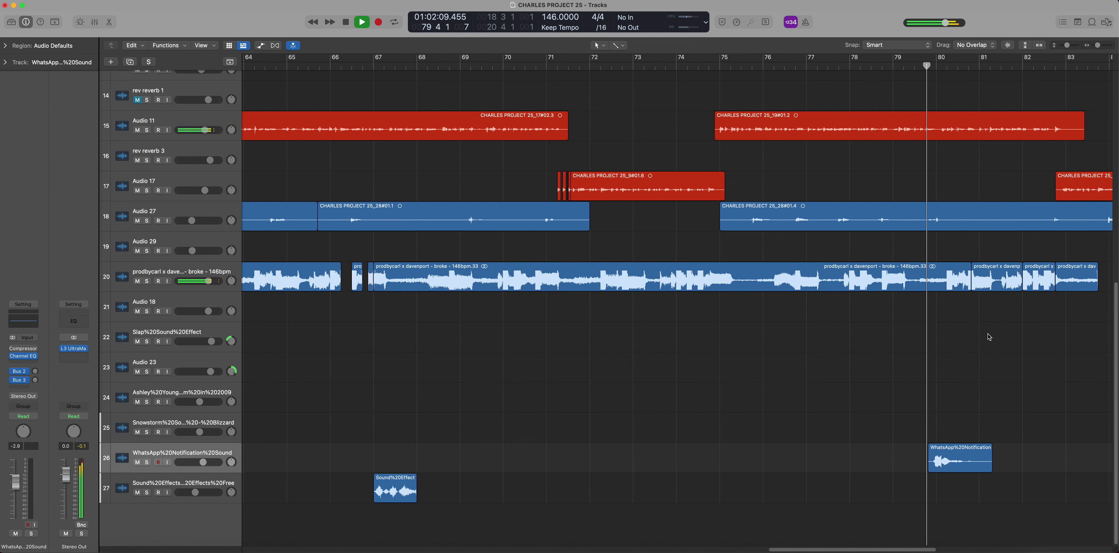
pyautogui.press('space')
# Trim the extended beat region back to bar 80 and pull the start of the following piece back to 80 4
pyautogui.click(965, 292)
pyautogui.moveTo(965, 292); pyautogui.dragTo(936, 292)
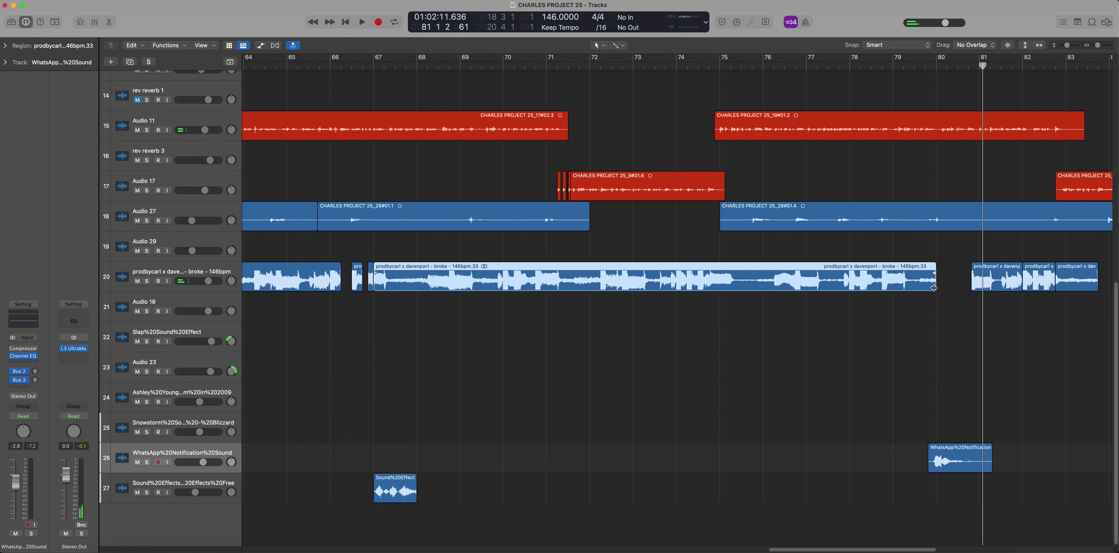
pyautogui.click(964, 337)
pyautogui.press('space')
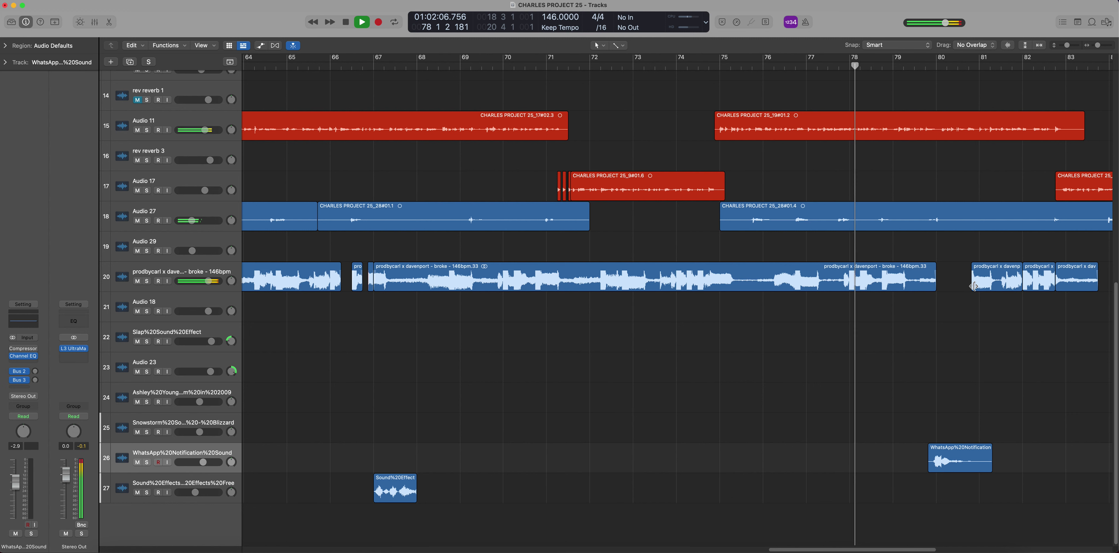
pyautogui.moveTo(972, 287)
pyautogui.mouseDown()
pyautogui.moveTo(960, 276)
pyautogui.moveTo(969, 277)
pyautogui.mouseUp()
pyautogui.press('space')
# Play the song from 78 4 through the beat gap and notification sound after bar 80 to 81 2
pyautogui.click(884, 68)
pyautogui.press('space')
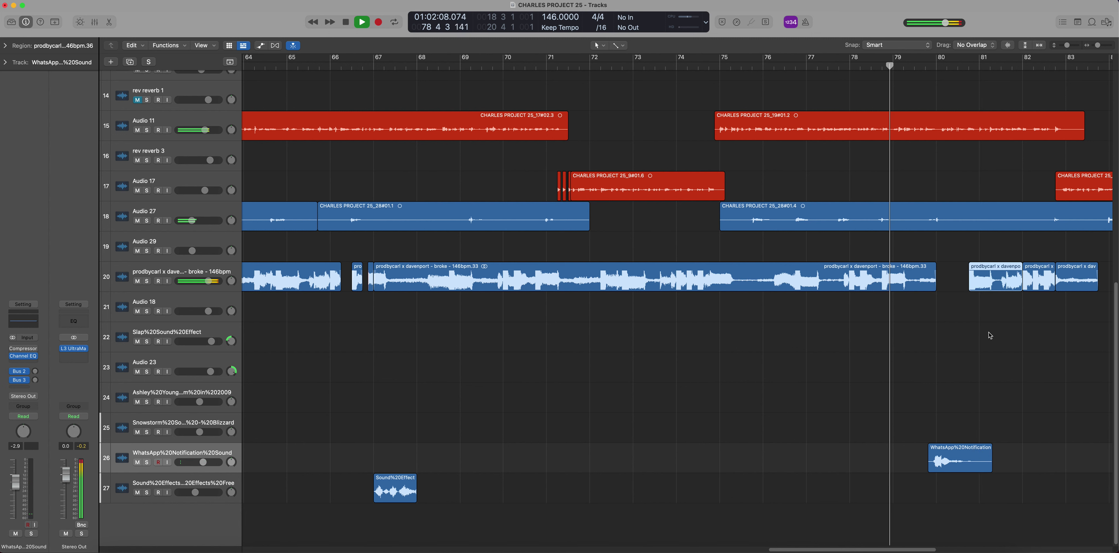
pyautogui.click(990, 341)
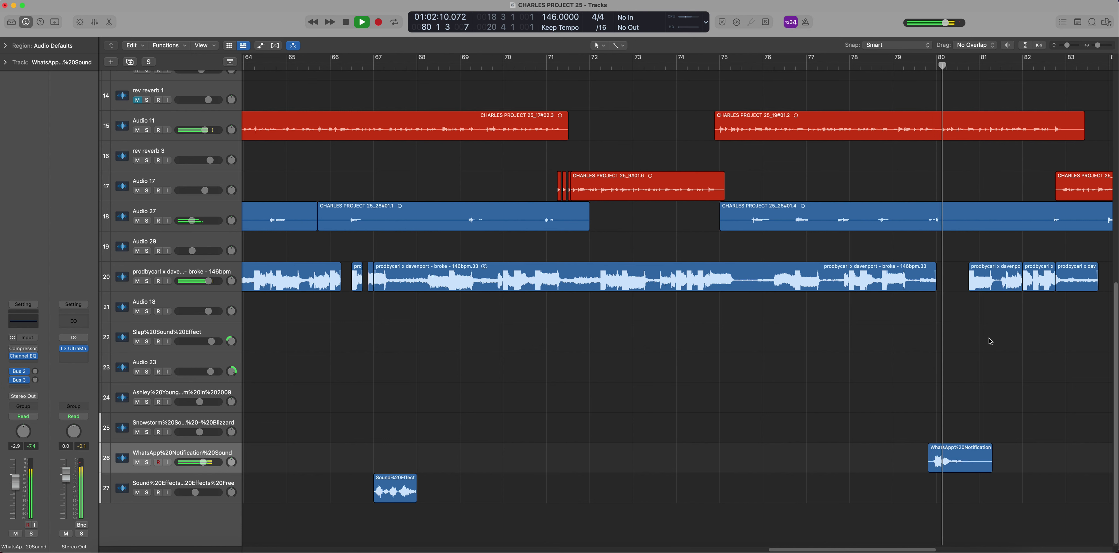
pyautogui.press('space')
# Play the song from bar 41 through the beat gaps near bars 42 and 45 to 46 1
pyautogui.moveTo(1097, 45); pyautogui.dragTo(1095, 45)
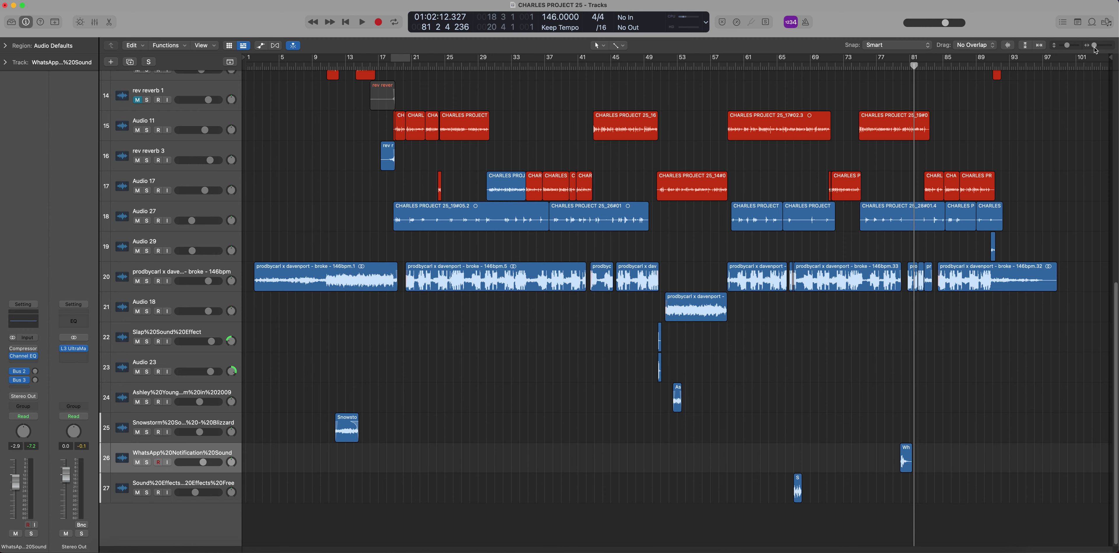
pyautogui.moveTo(1094, 46); pyautogui.dragTo(1093, 48)
pyautogui.moveTo(570, 65); pyautogui.dragTo(578, 65)
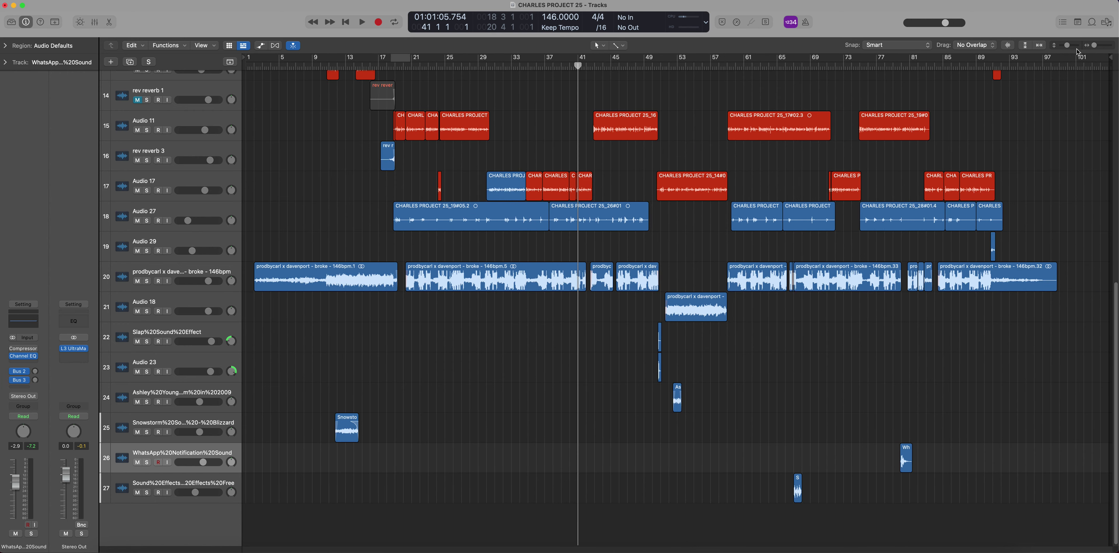
pyautogui.moveTo(1095, 48); pyautogui.dragTo(1102, 50)
pyautogui.press('space')
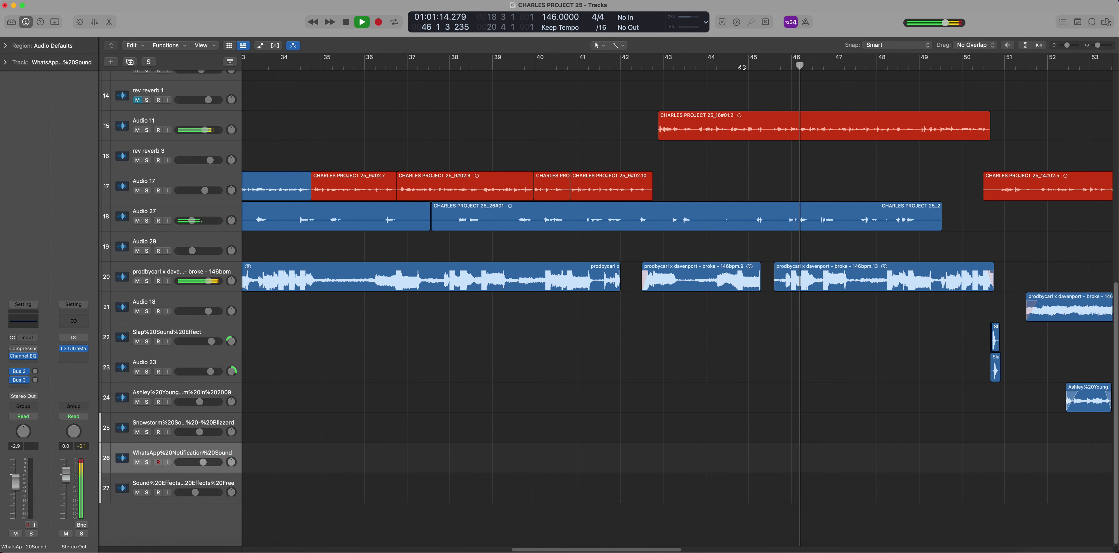
pyautogui.press('space')
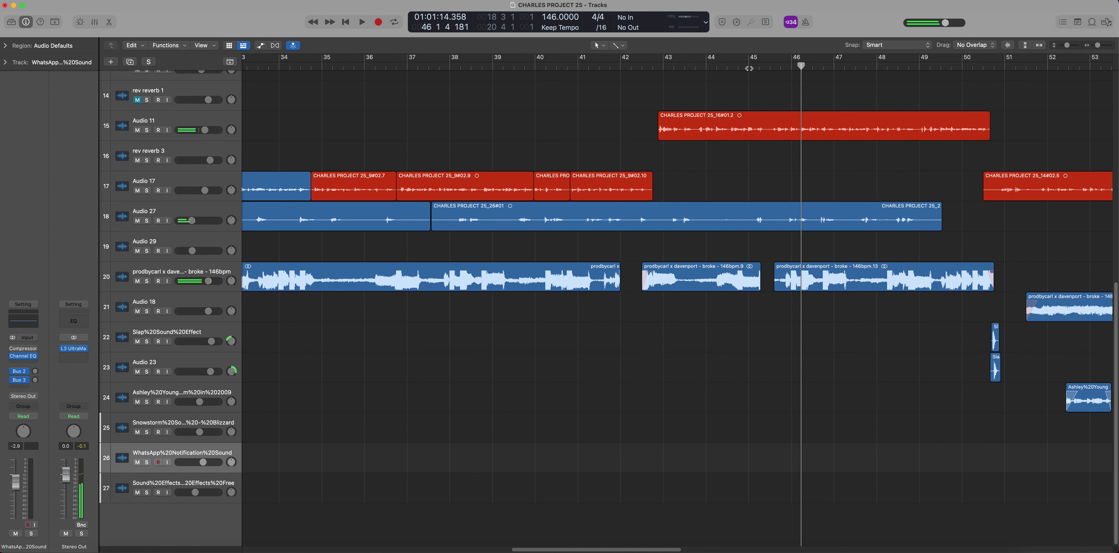
# Play the song again from about bar 43 through the beat gap after 45 2 to 46 3
pyautogui.moveTo(749, 69); pyautogui.dragTo(687, 57)
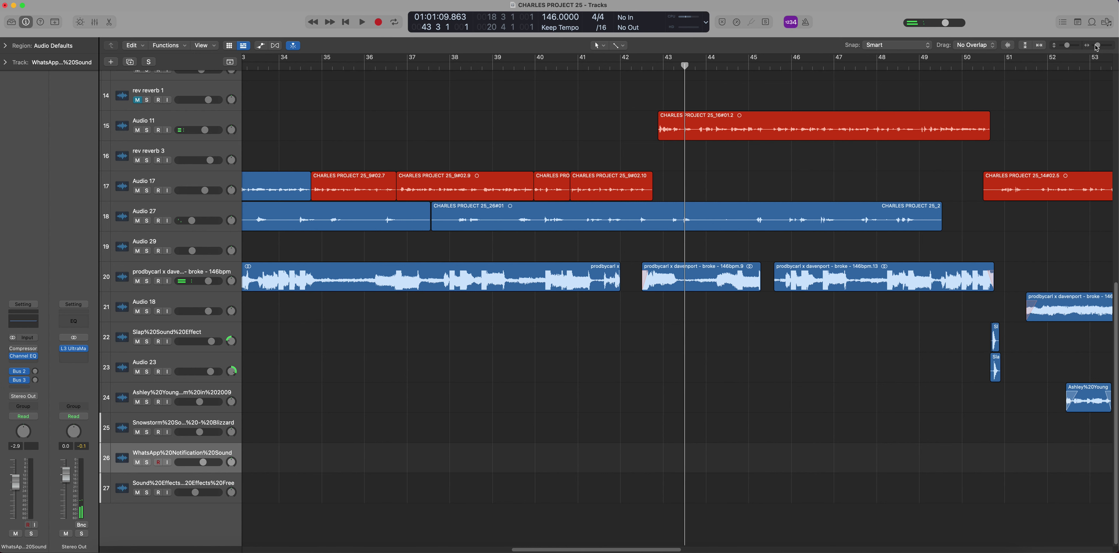
pyautogui.moveTo(1097, 46); pyautogui.dragTo(1100, 47)
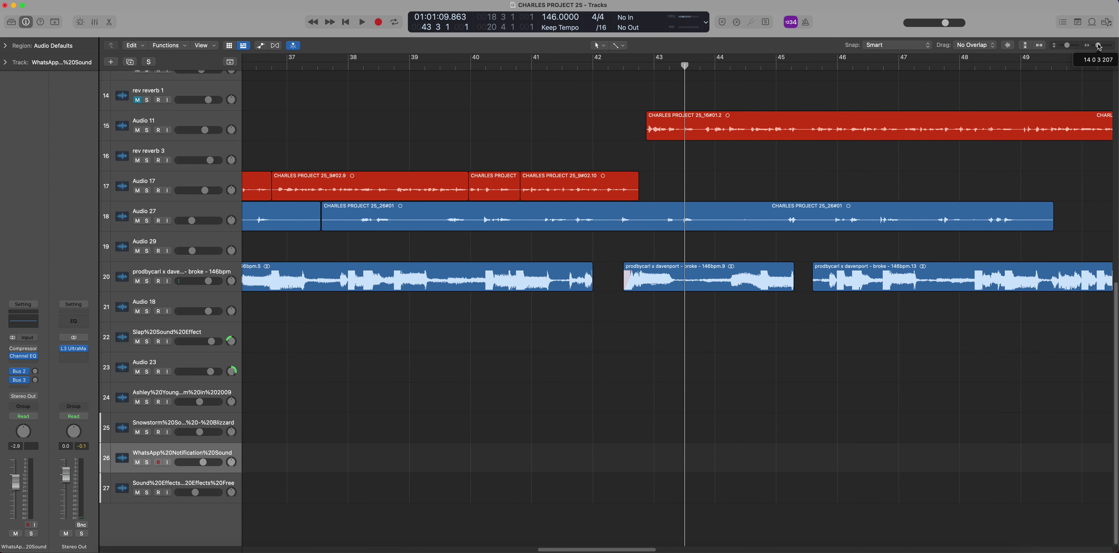
pyautogui.click(791, 67)
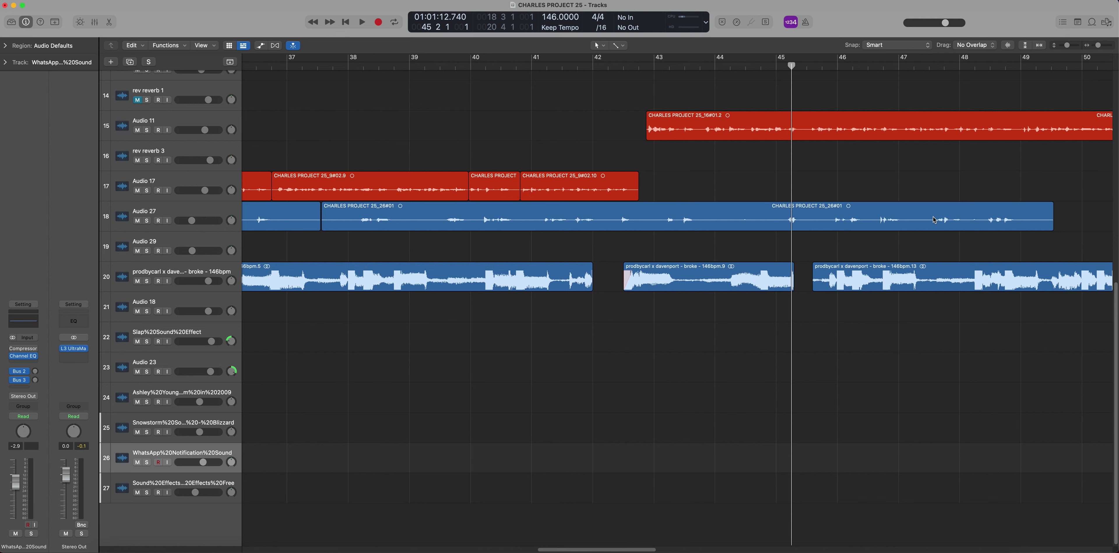
pyautogui.doubleClick(665, 80)
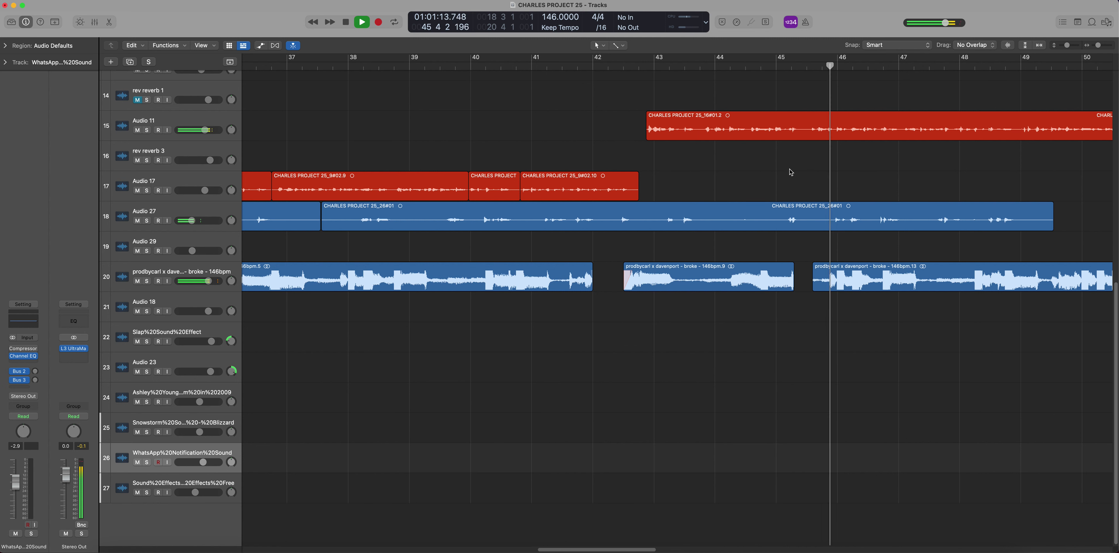
pyautogui.press('space')
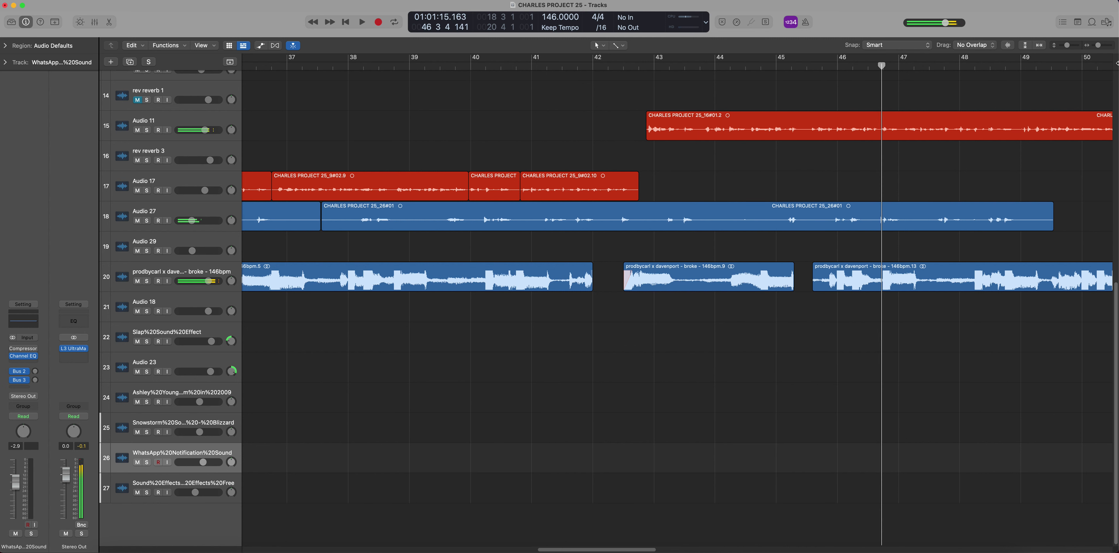
pyautogui.click(1094, 45)
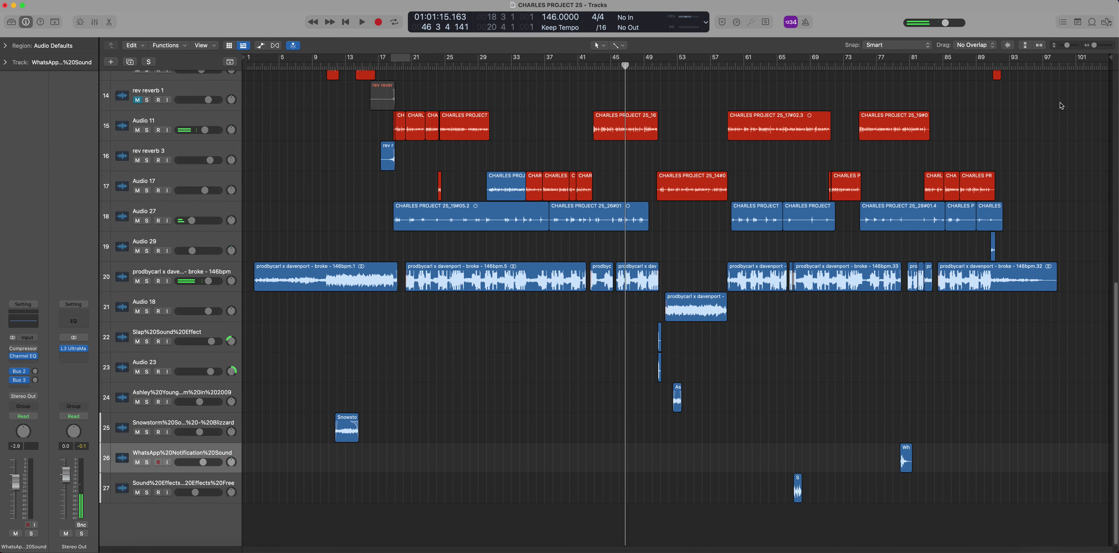